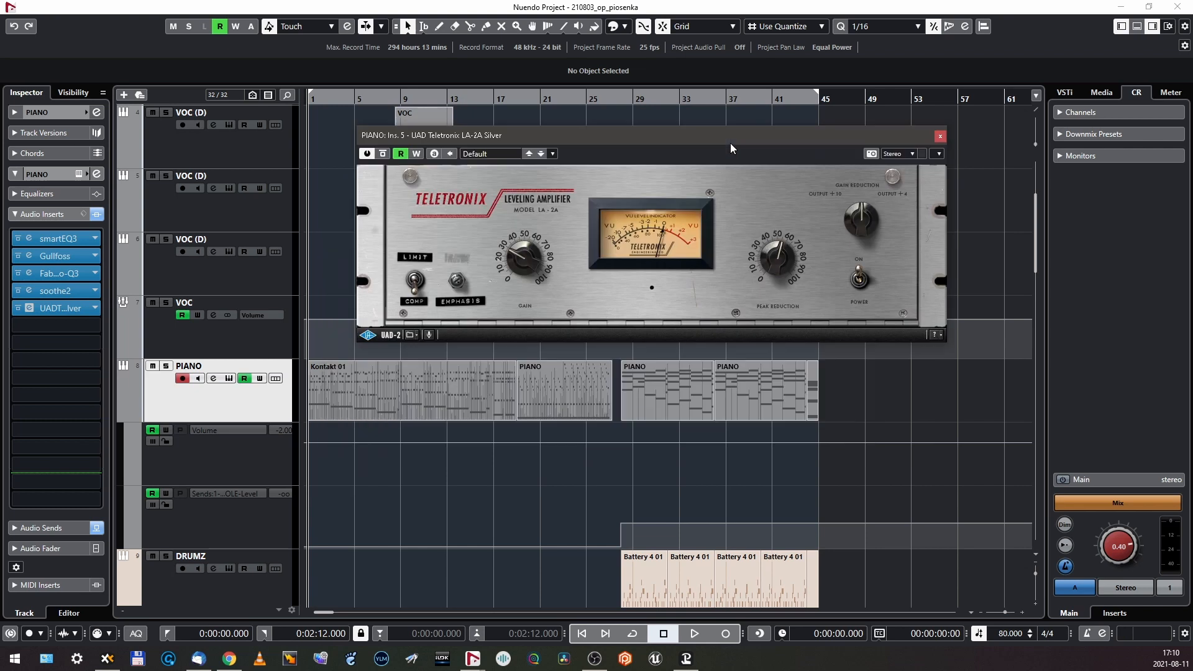
# - Close the piano's LA-2A window and inspect the VOC group's smartEQ3, Pro-Q 3 and UAD Teletronix LA-2A inserts
pyautogui.click(823, 215)
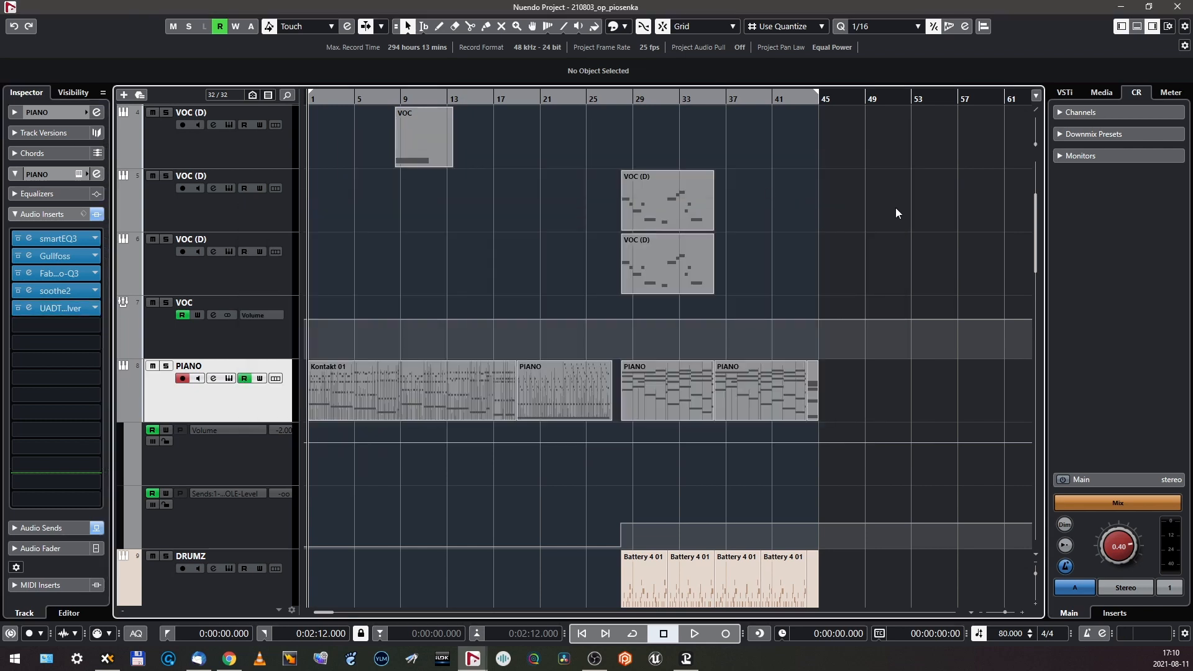
pyautogui.scroll(2, 471, 347)
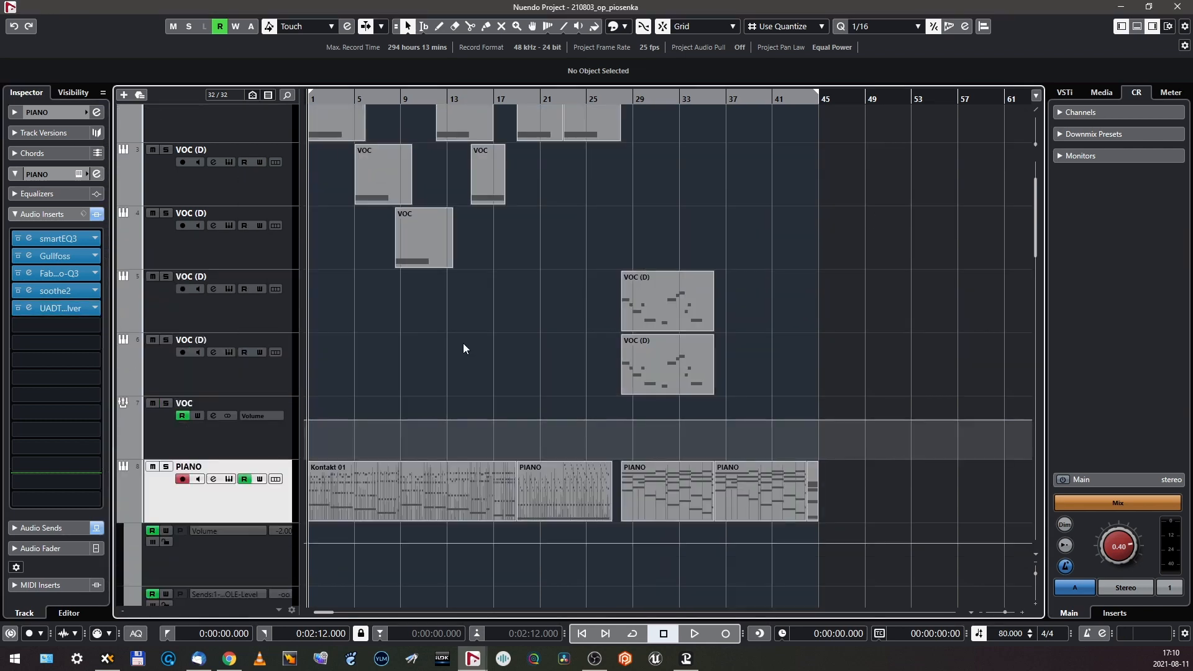
pyautogui.click(262, 429)
pyautogui.click(29, 177)
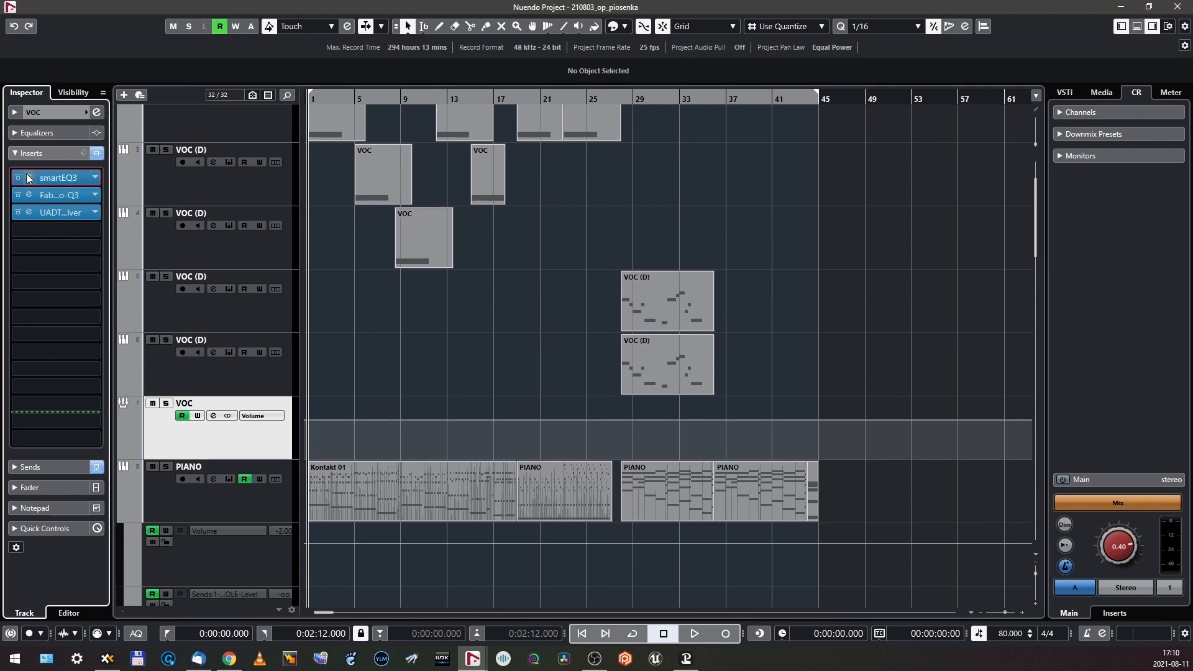
pyautogui.click(29, 176)
pyautogui.click(30, 195)
pyautogui.click(30, 196)
pyautogui.click(30, 213)
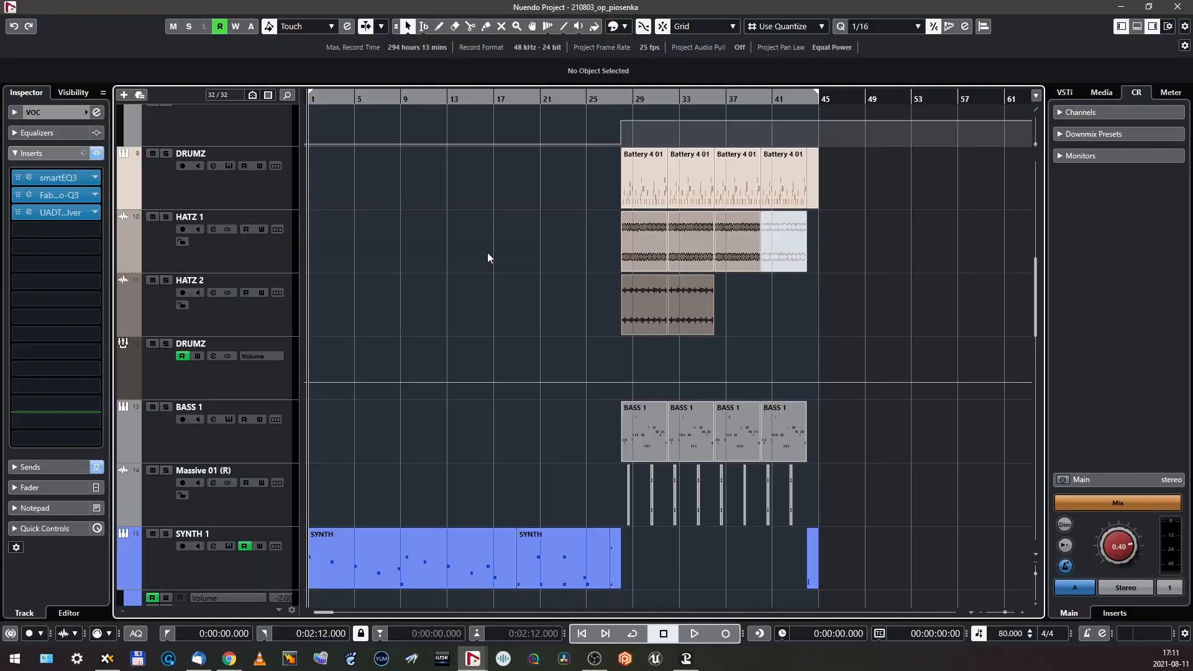
# - Inspect the Pro-Q 3 insert on the DRUMZ instrument track and the insert chains of HATZ 1 and HATZ 2
pyautogui.scroll(3, 488, 253)
pyautogui.scroll(-3, 471, 225)
pyautogui.scroll(7, 404, 271)
pyautogui.scroll(-3, 404, 271)
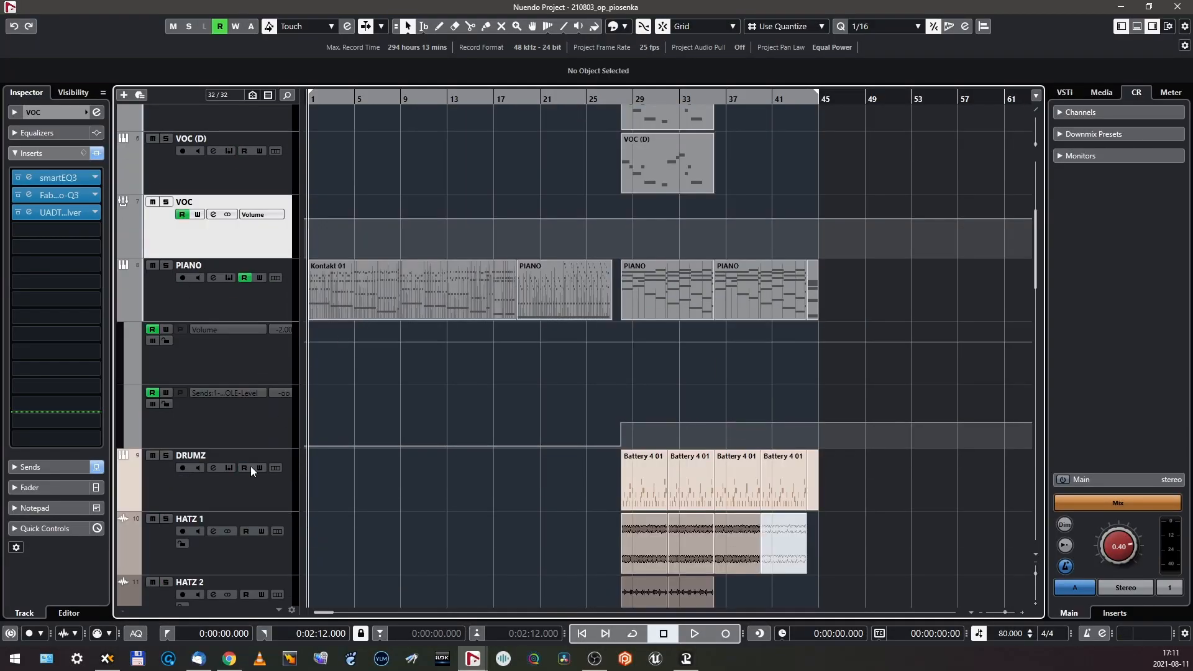
pyautogui.click(233, 494)
pyautogui.scroll(-3, 351, 294)
pyautogui.click(29, 238)
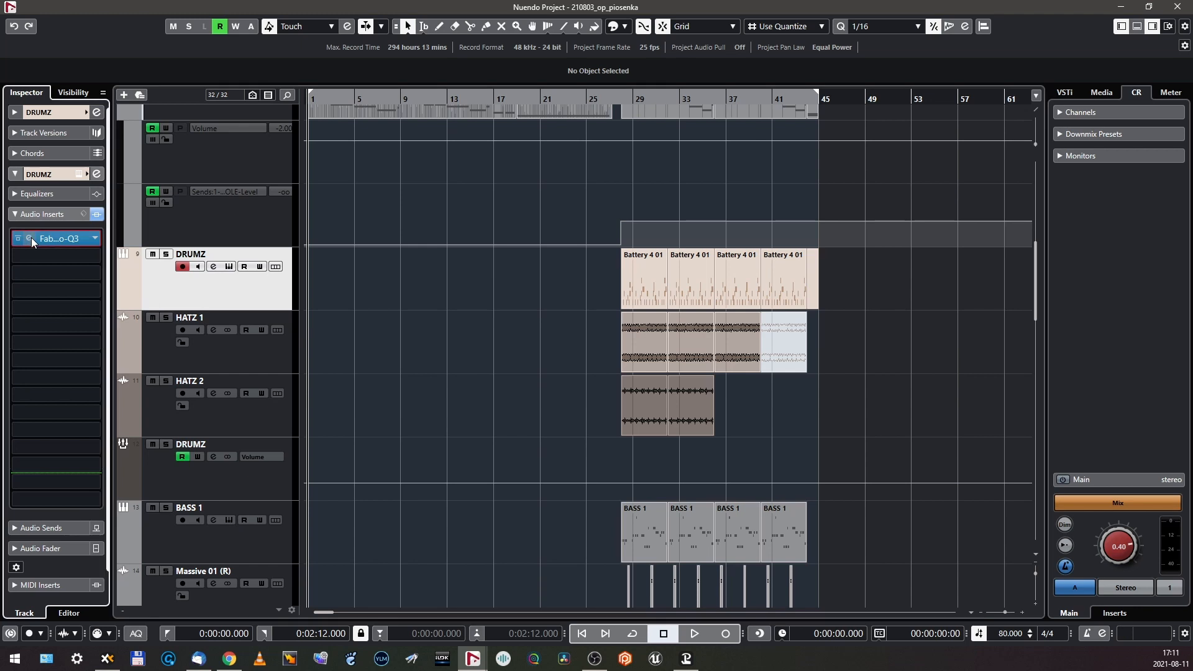
pyautogui.press('Escape')
pyautogui.click(248, 346)
pyautogui.click(222, 411)
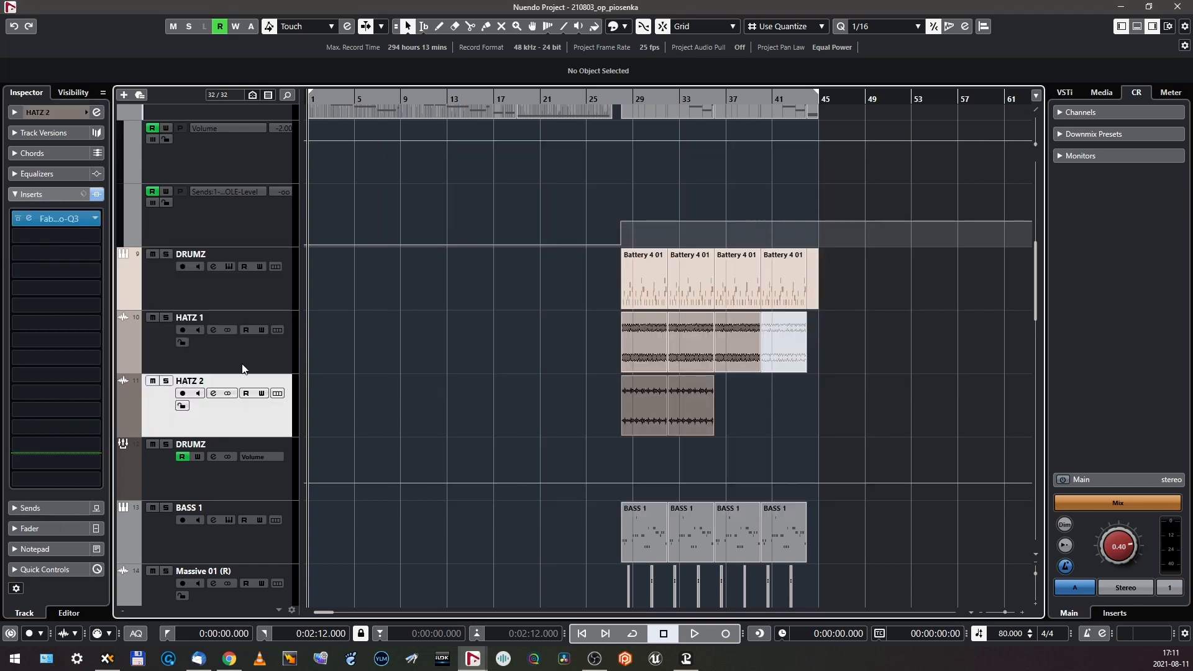
# - Examine the smart:EQ 3 and Voxengo TEOTE settings on the DRUMZ group channel
pyautogui.scroll(-3, 187, 311)
pyautogui.click(241, 382)
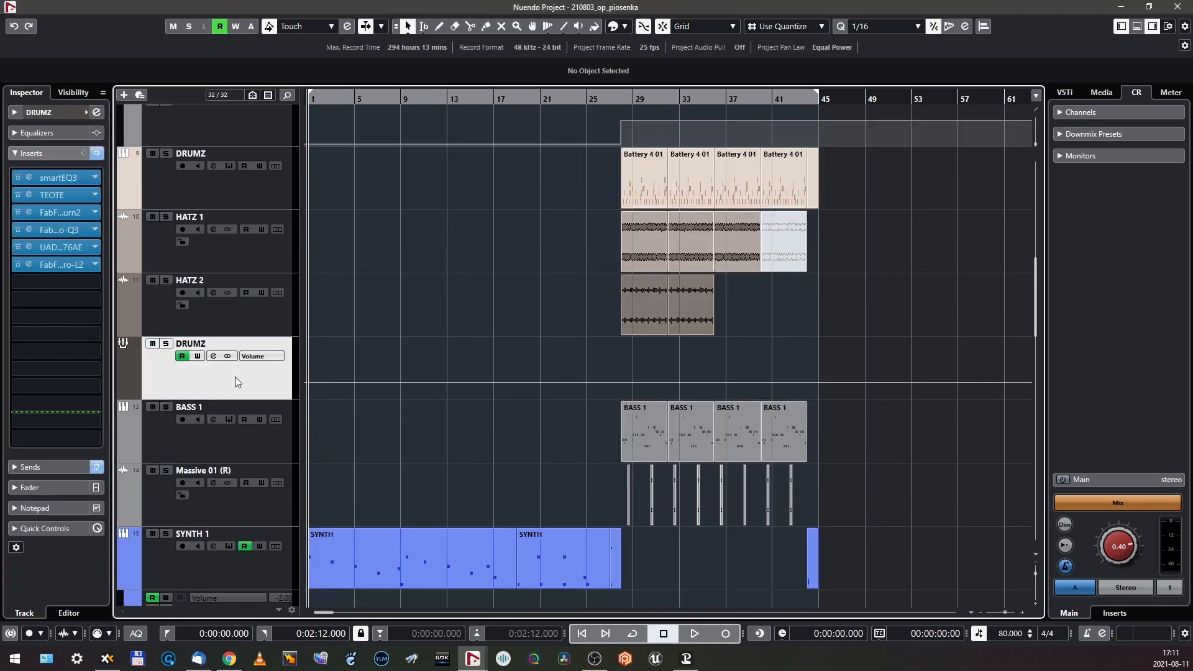
pyautogui.click(29, 178)
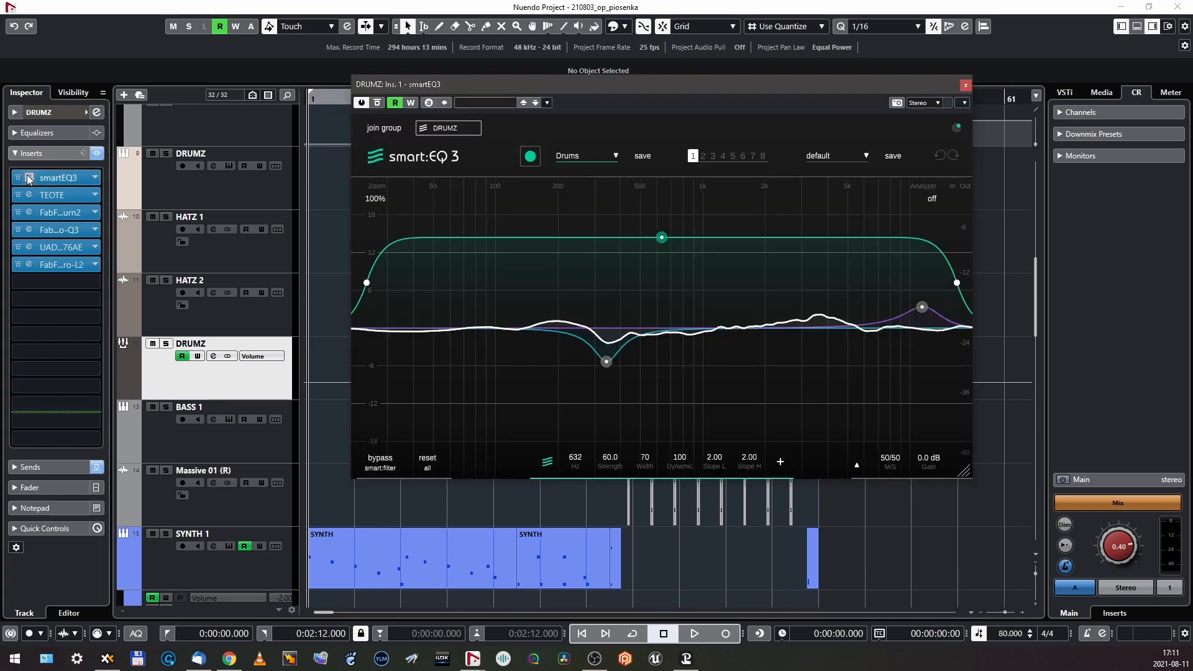
pyautogui.click(28, 194)
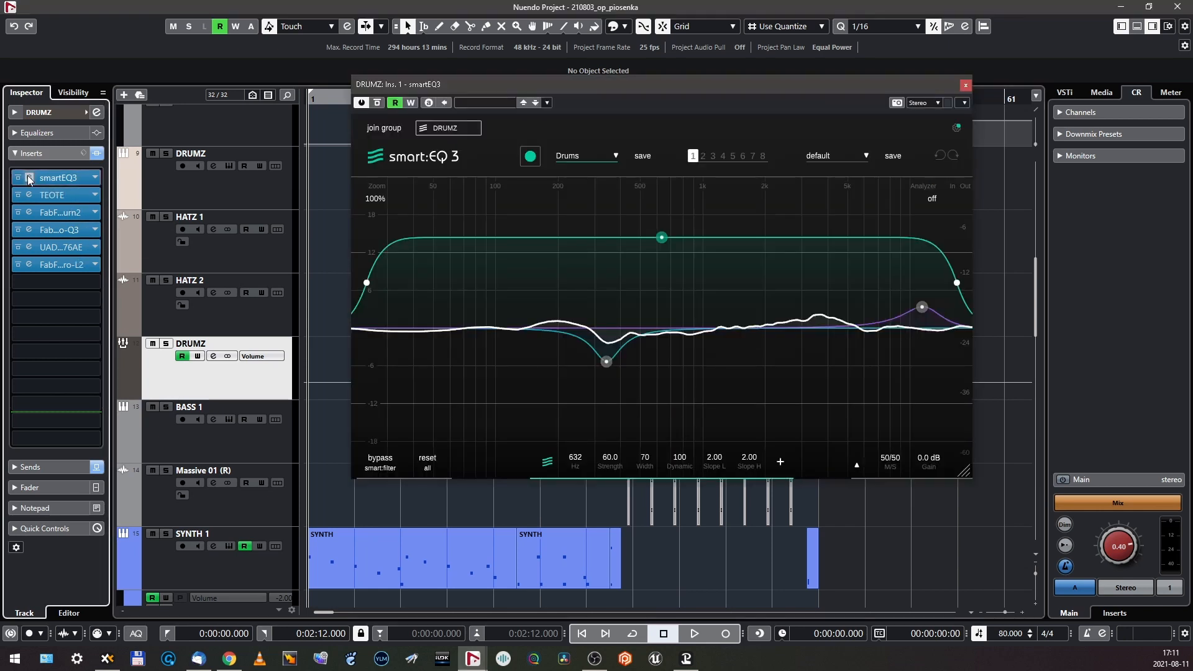
pyautogui.moveTo(568, 172); pyautogui.dragTo(545, 187)
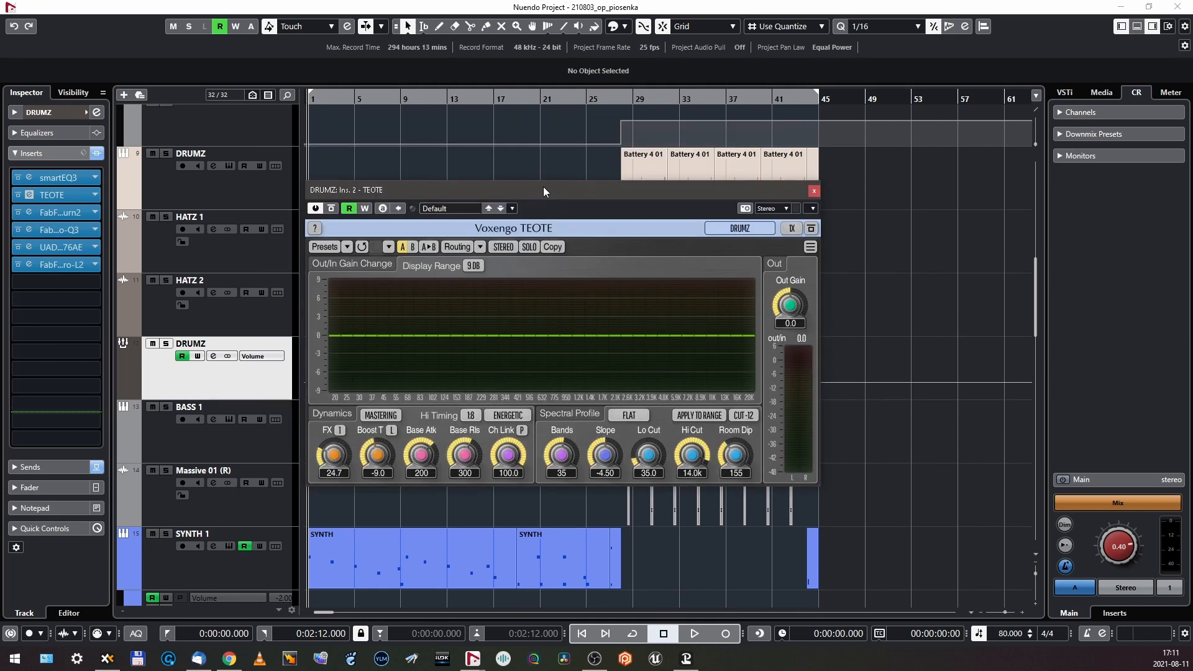
pyautogui.click(816, 189)
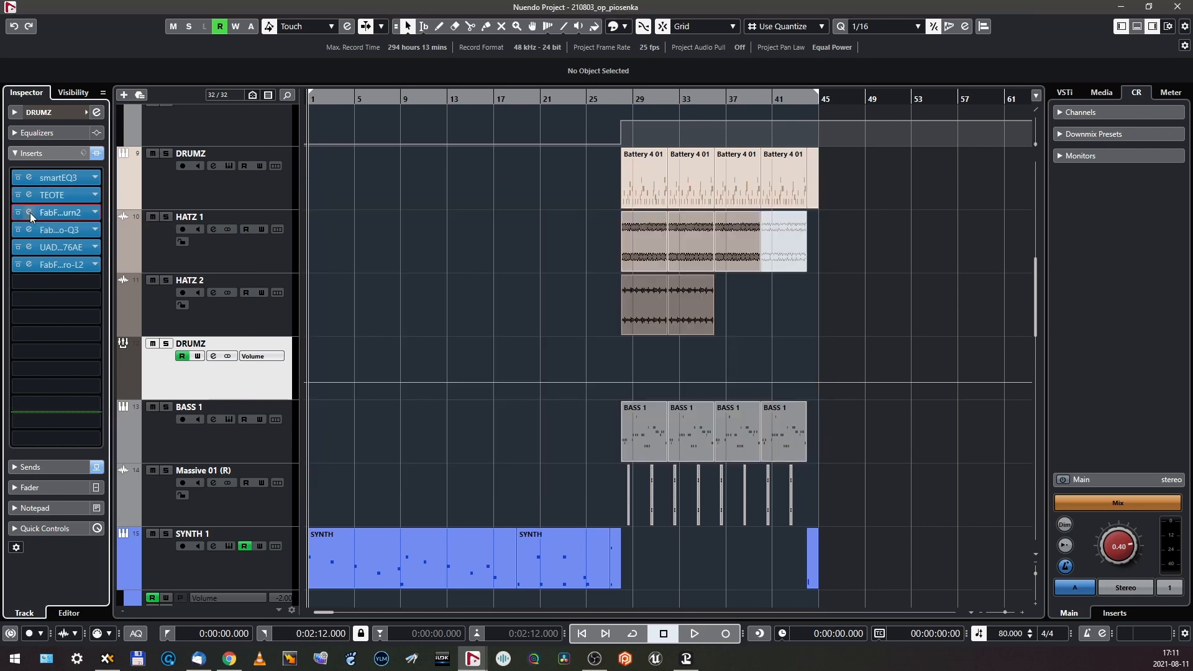
# - Examine the FabFilter Saturn 2 saturation and Pro-Q 3 equalizer settings on the DRUMZ group channel
pyautogui.click(29, 213)
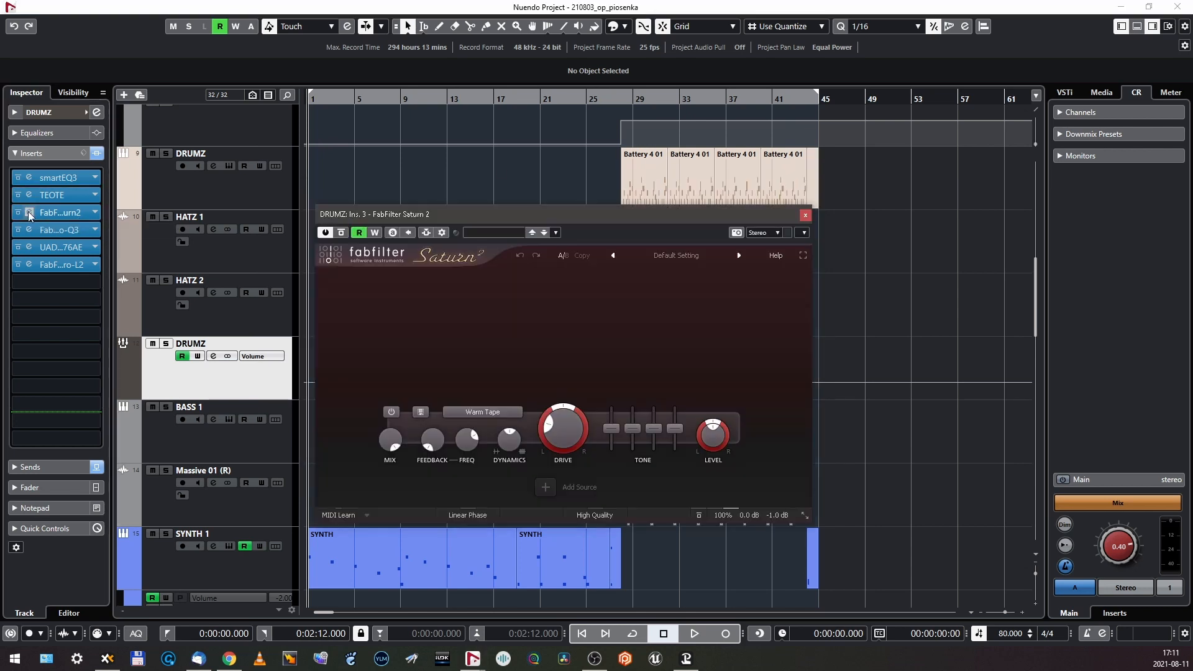
pyautogui.click(804, 215)
pyautogui.click(28, 229)
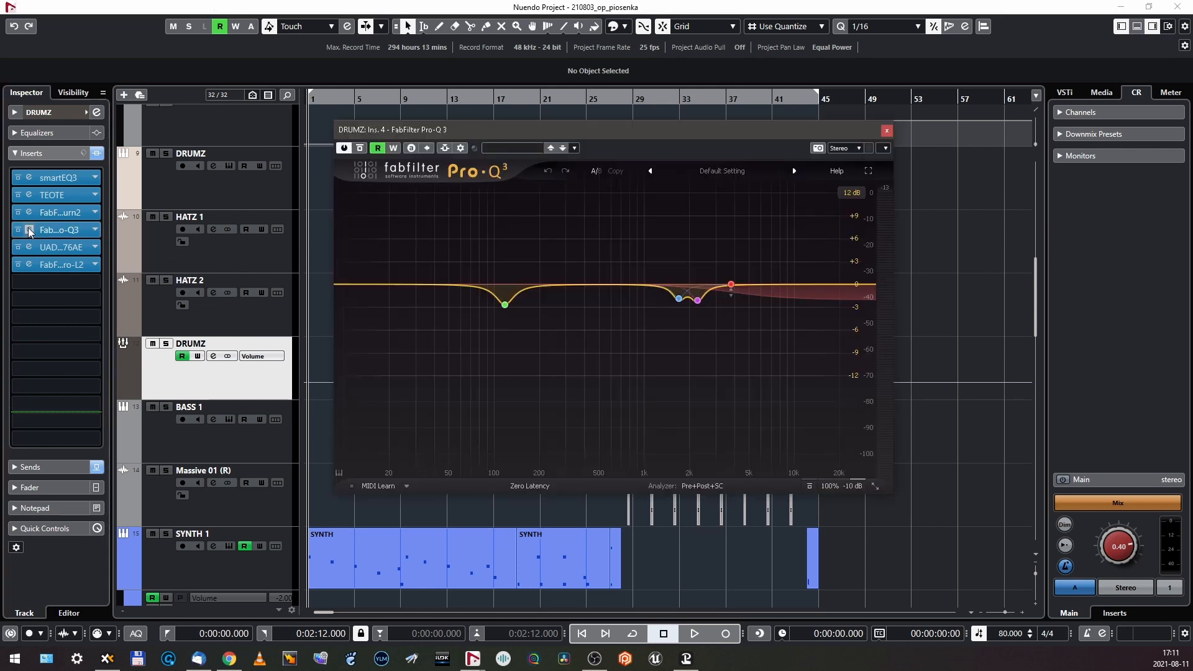
pyautogui.click(29, 229)
# - Examine the UAD 1176AE compressor and FabFilter Pro-L 2 limiter settings on the DRUMZ group channel
pyautogui.click(29, 247)
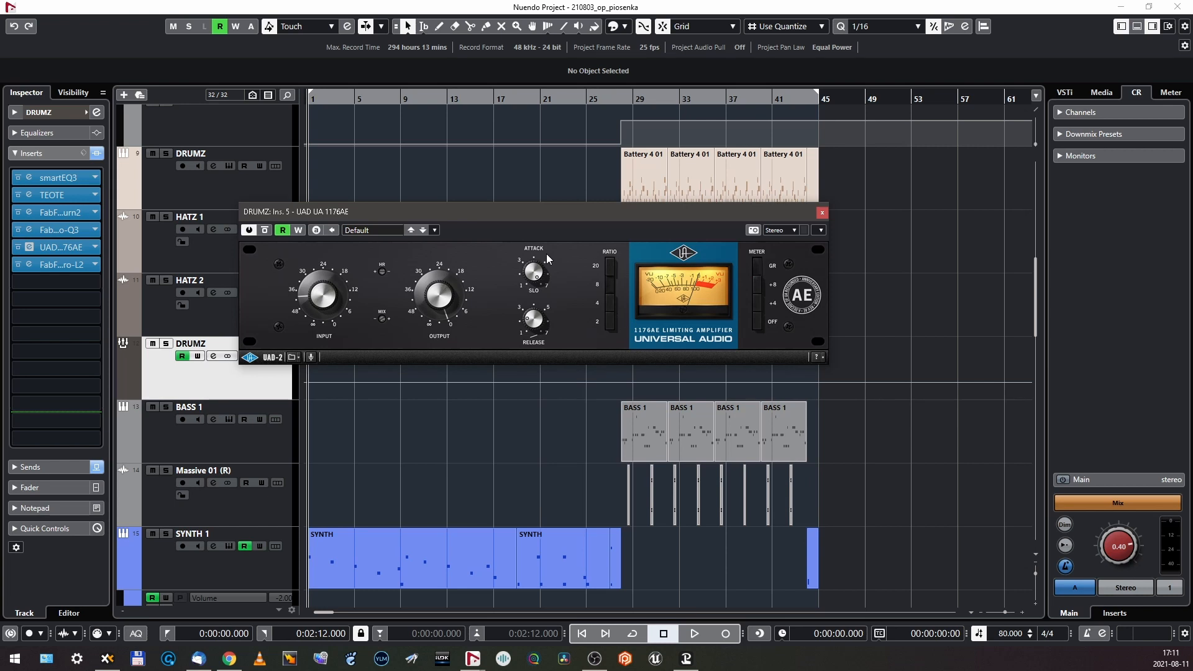
pyautogui.click(822, 213)
pyautogui.click(29, 264)
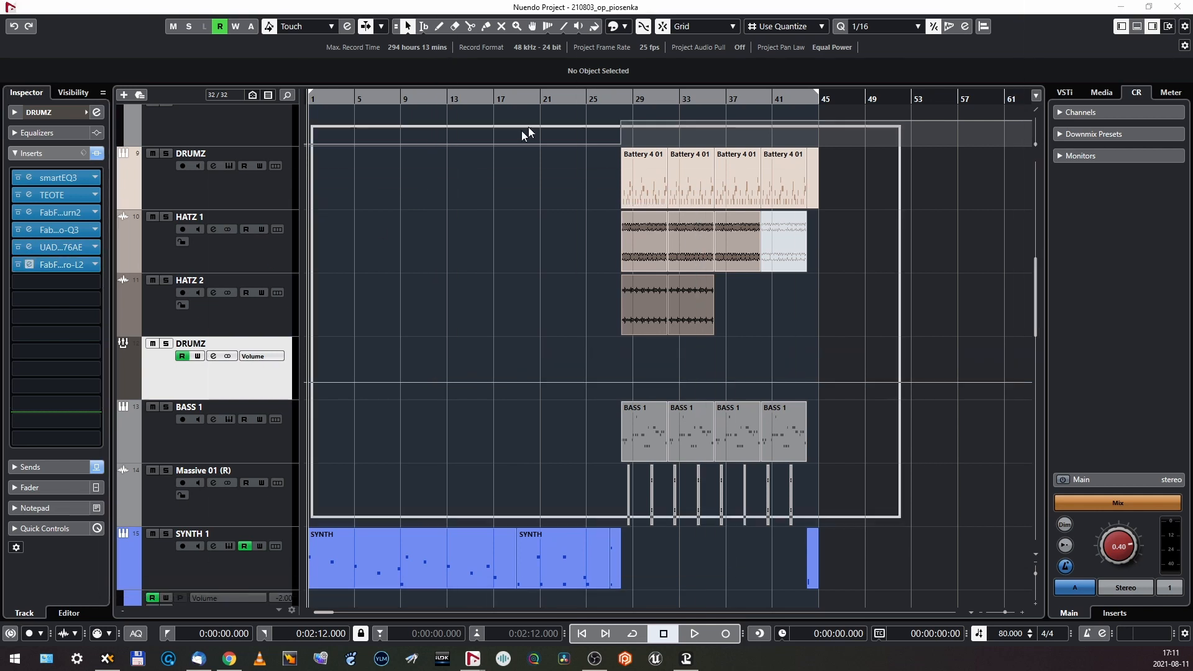
pyautogui.click(903, 130)
# - Examine the FabFilter Pro-Q 3 and UAD 1176AE settings on the BASS 1 track
pyautogui.scroll(-2, 537, 266)
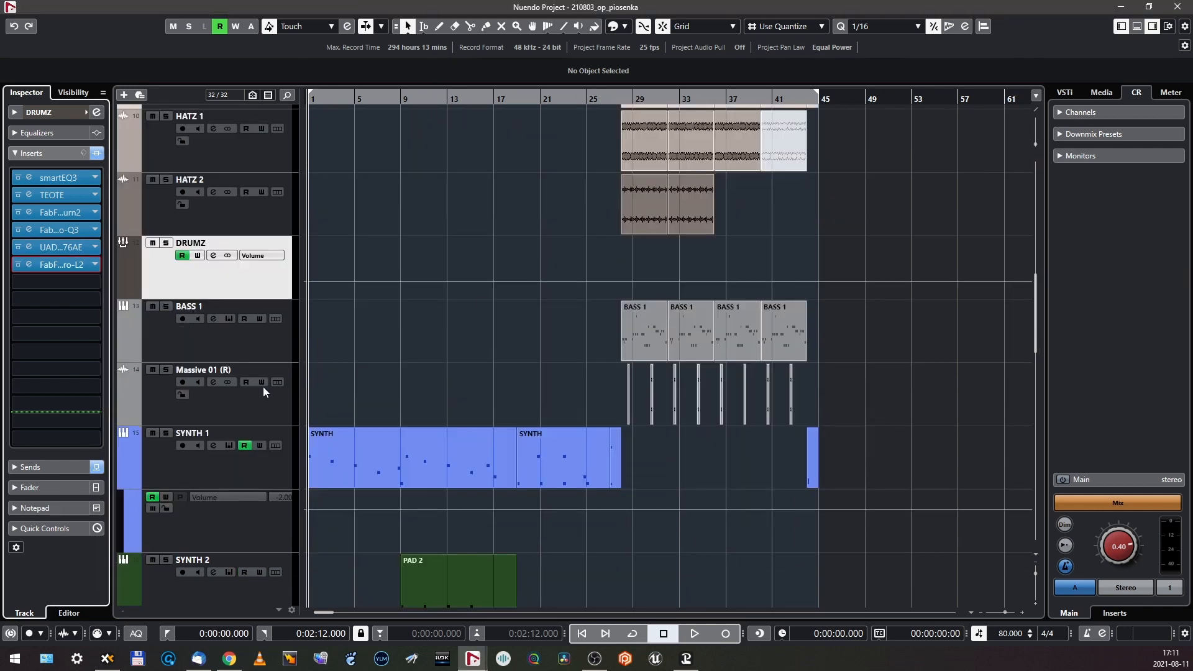
pyautogui.click(249, 342)
pyautogui.click(29, 239)
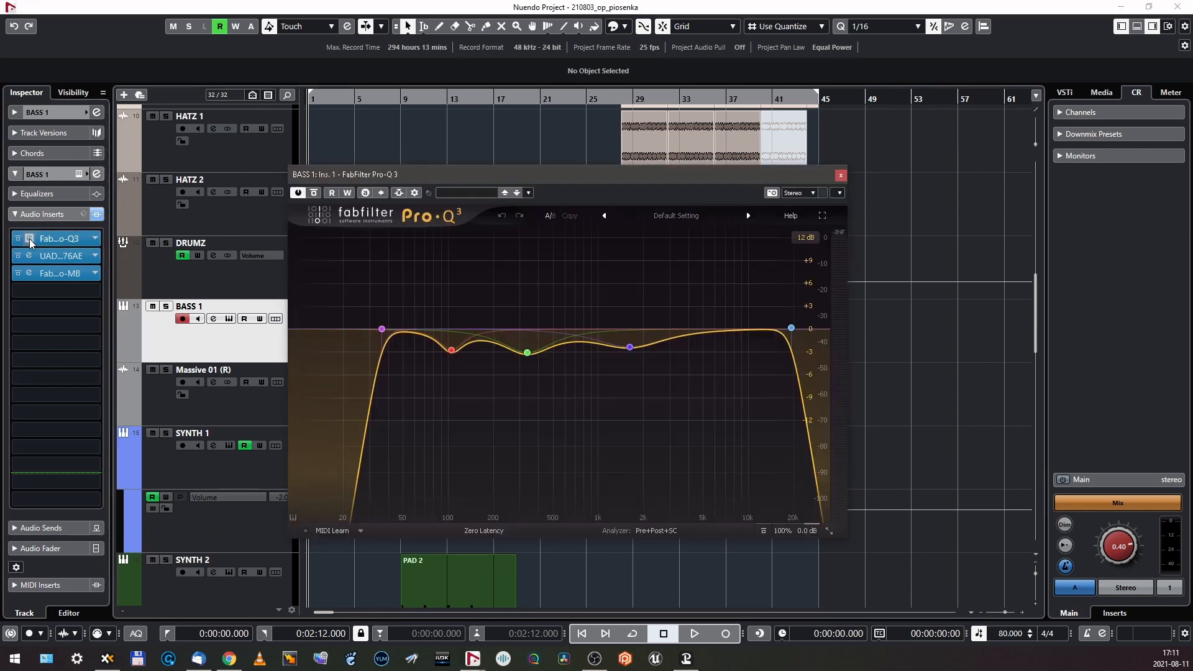
pyautogui.click(29, 239)
pyautogui.click(29, 256)
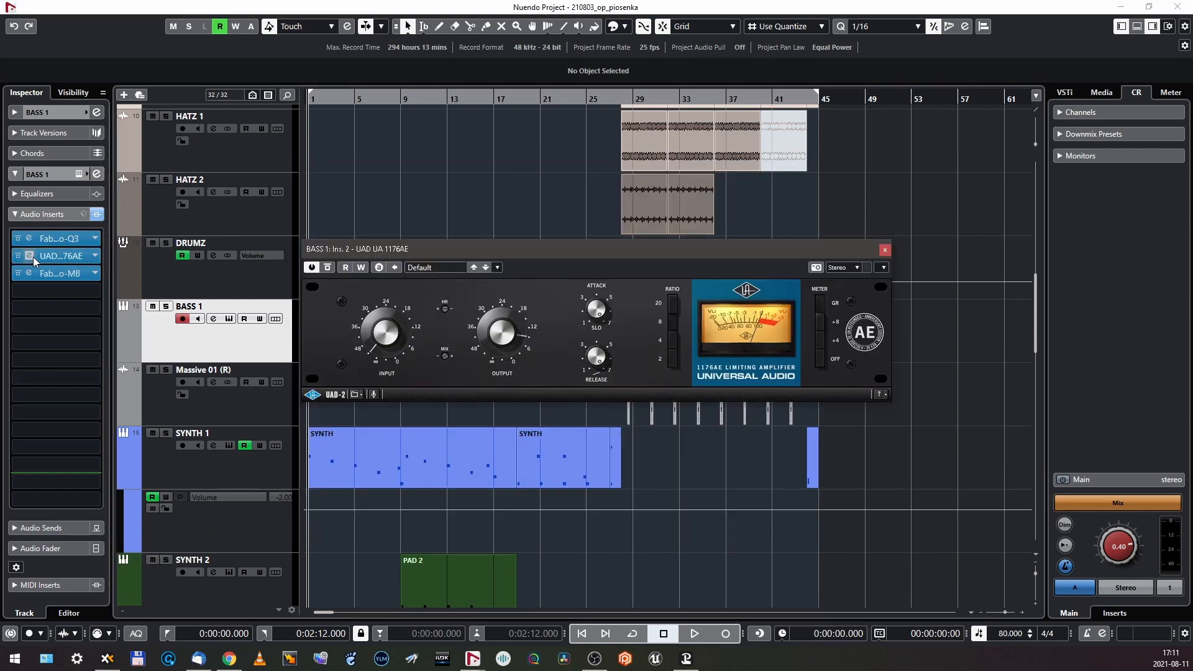
pyautogui.click(29, 255)
# - Open Pro-MB on BASS 1 and play the soloed drums and bass to observe its low-band compression
pyautogui.click(29, 273)
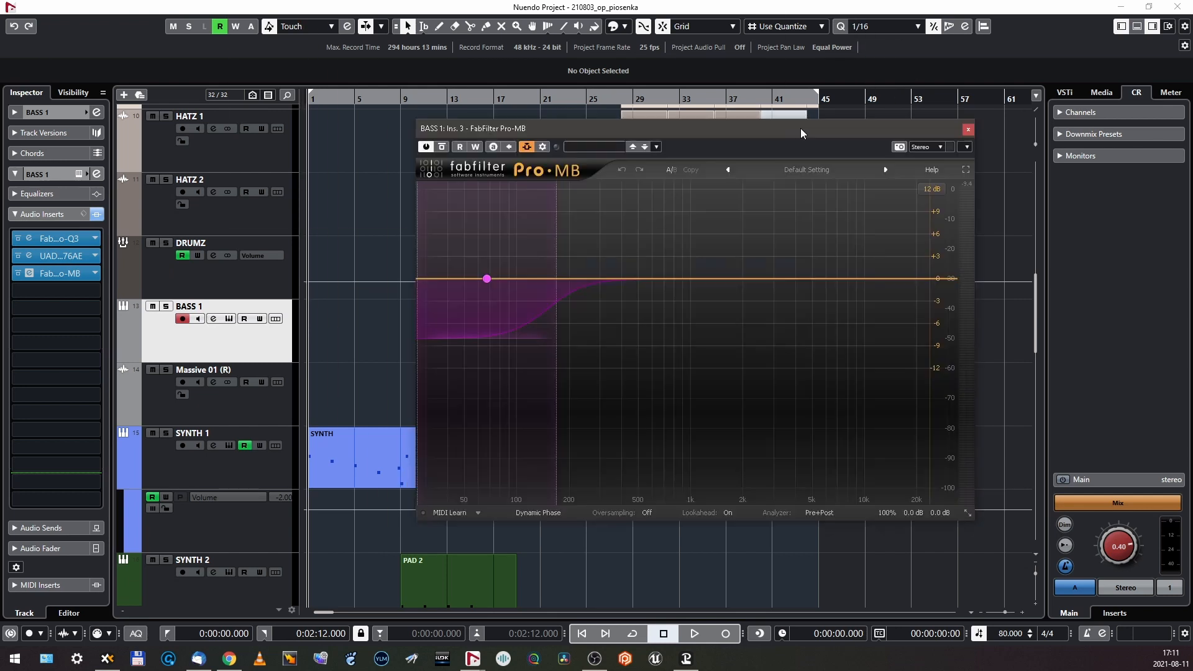
pyautogui.keyDown('ctrl'); pyautogui.click(251, 293); pyautogui.keyUp('ctrl')
pyautogui.press('s')
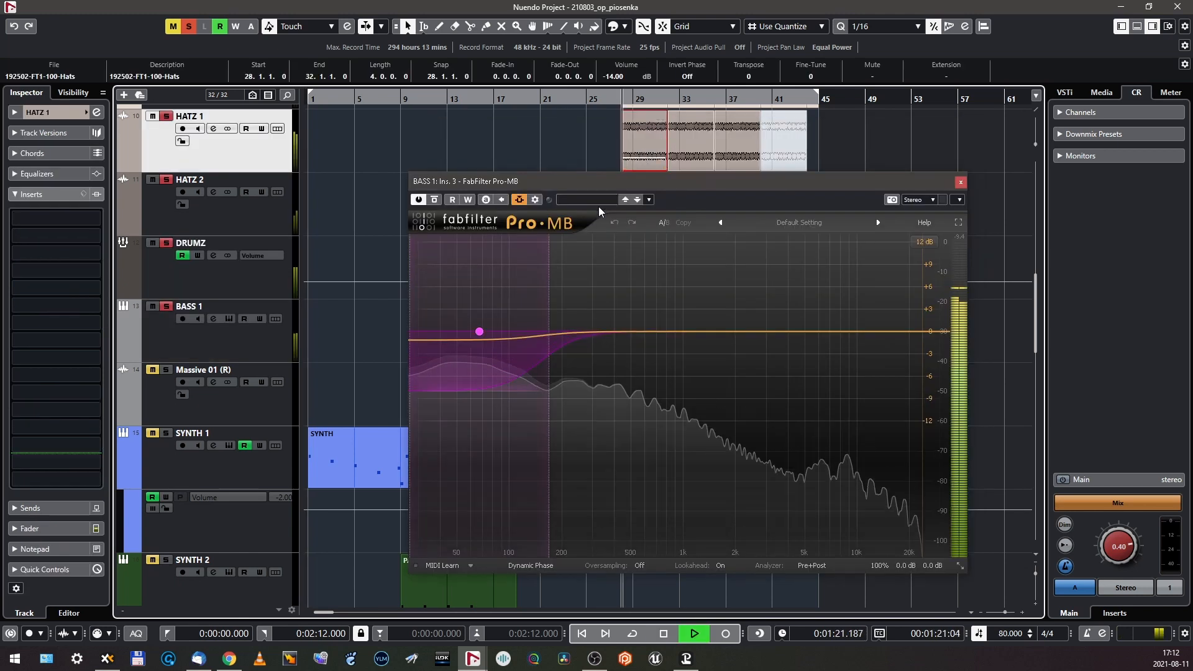
pyautogui.moveTo(600, 183); pyautogui.dragTo(587, 155)
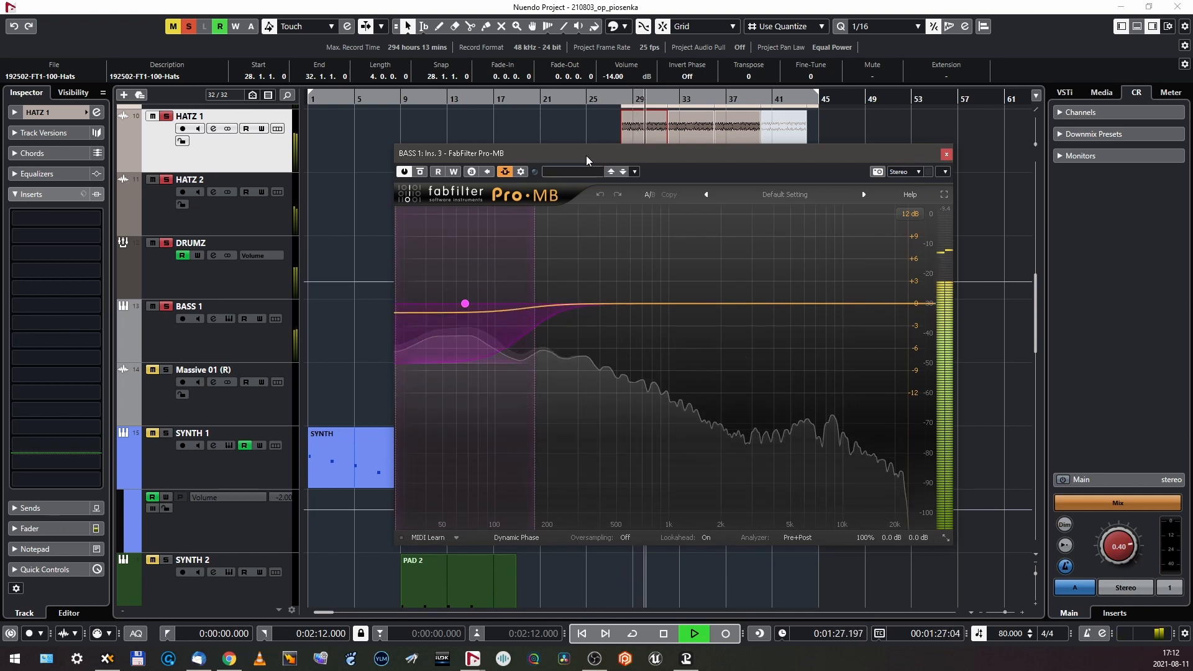
pyautogui.press('space')
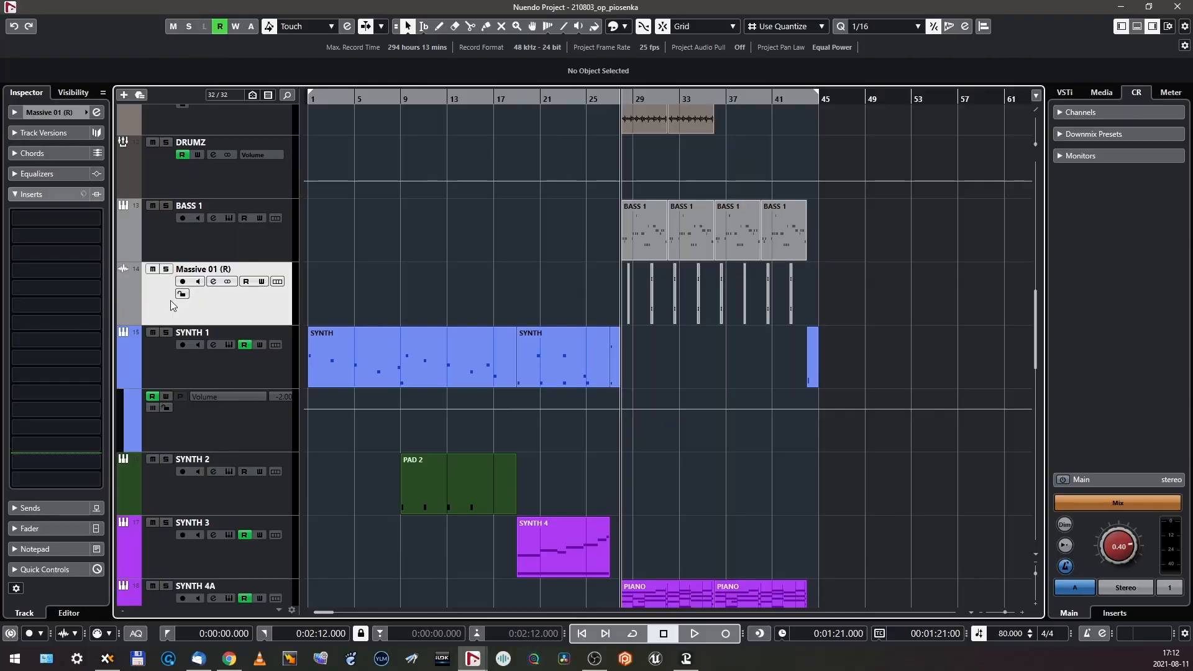
# - Inspect the Pro-Q 3 insert and Pro-MB's low band on the SYNTH 1 track
pyautogui.scroll(-2, 399, 267)
pyautogui.click(243, 266)
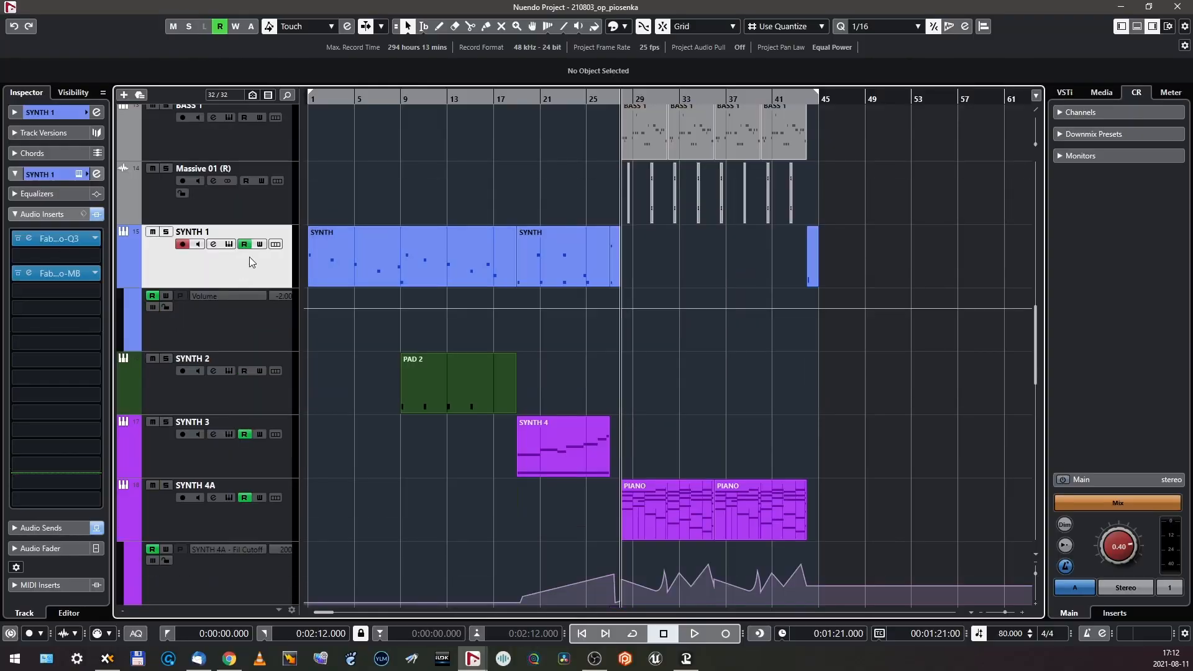
pyautogui.click(28, 239)
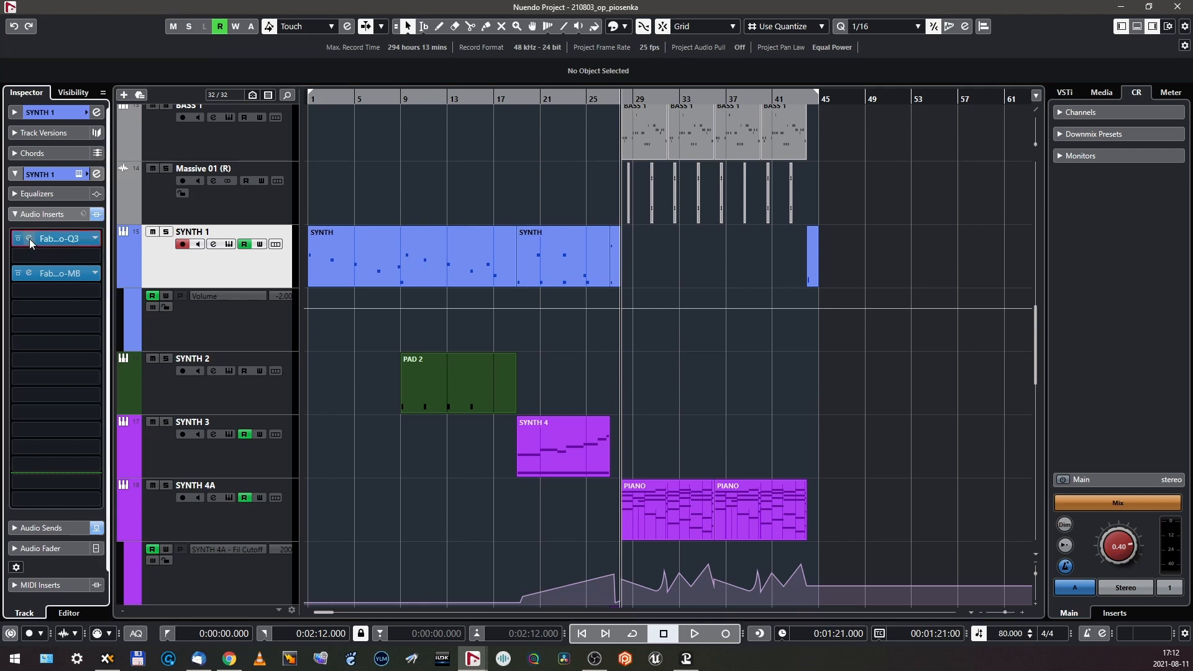
pyautogui.click(30, 238)
pyautogui.click(29, 272)
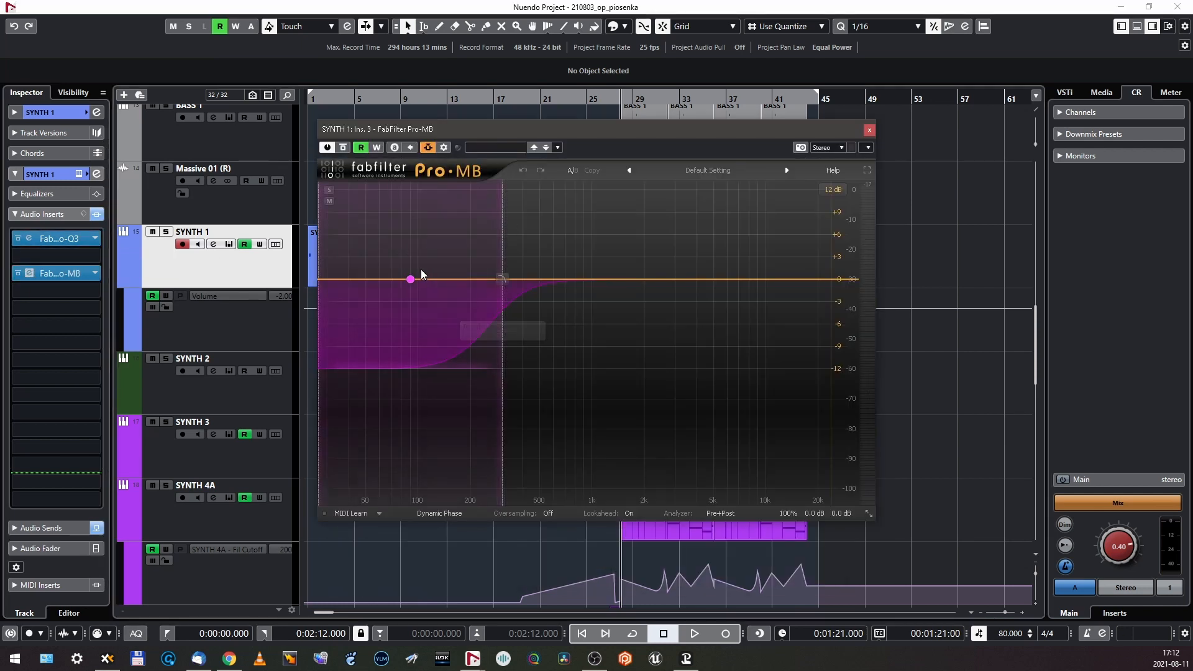
pyautogui.moveTo(413, 282)
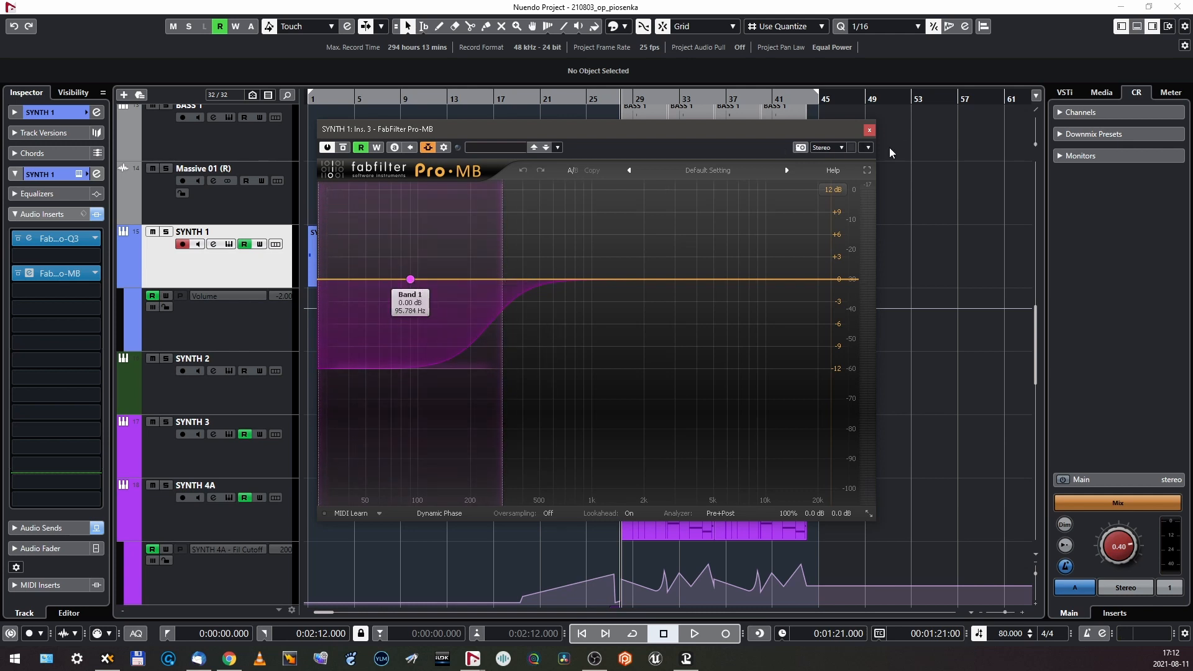
pyautogui.click(870, 130)
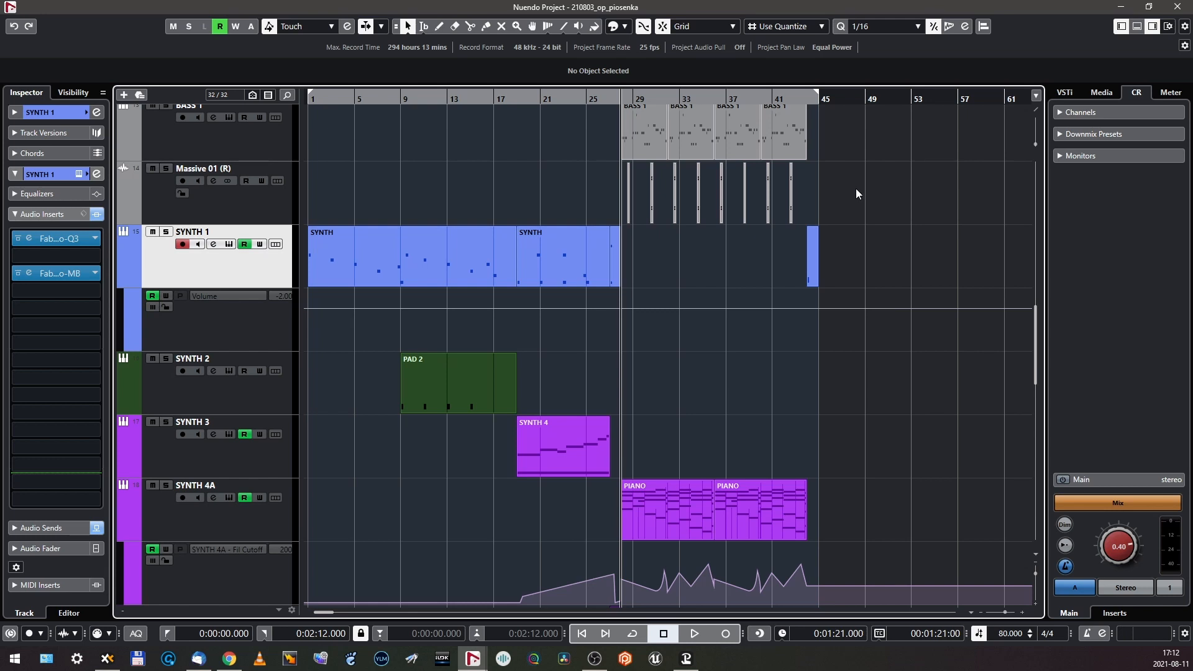
# - Examine the Portal effect's settings on the SYNTH 4A track
pyautogui.scroll(-3, 881, 136)
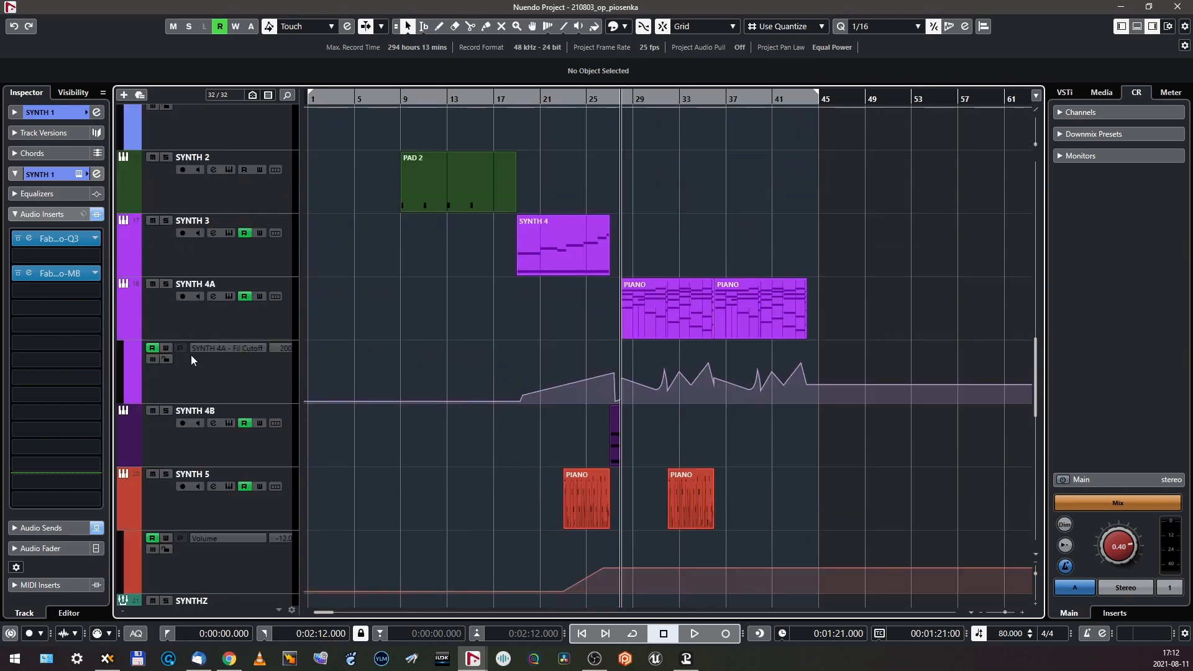
pyautogui.click(199, 323)
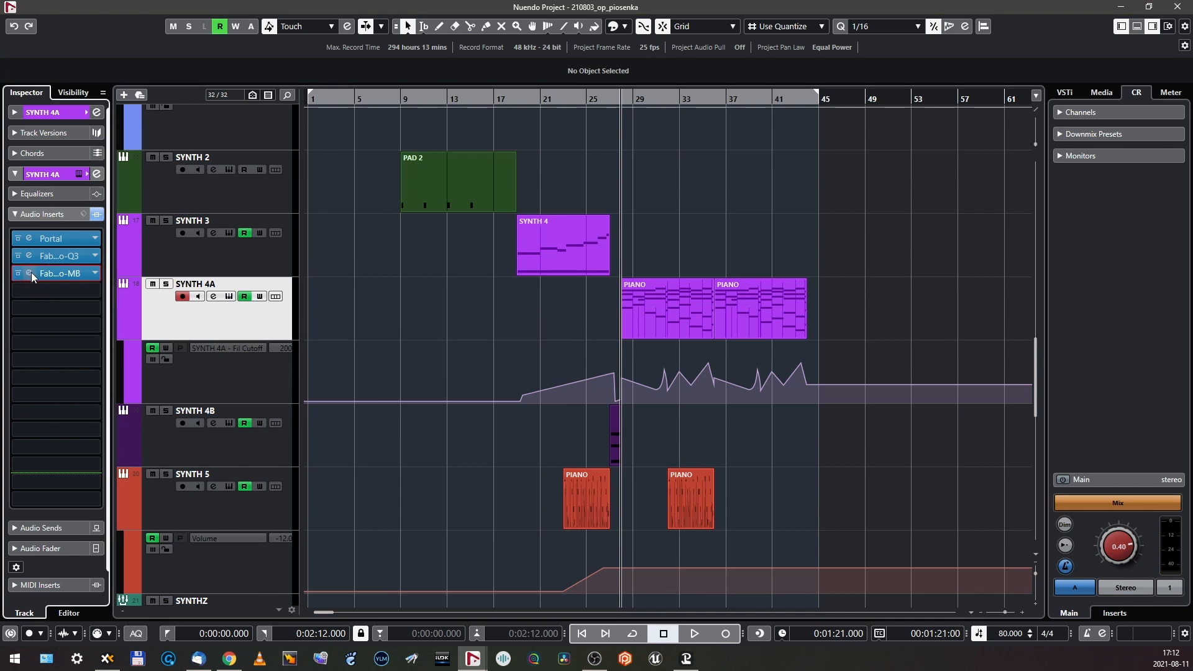
pyautogui.click(34, 241)
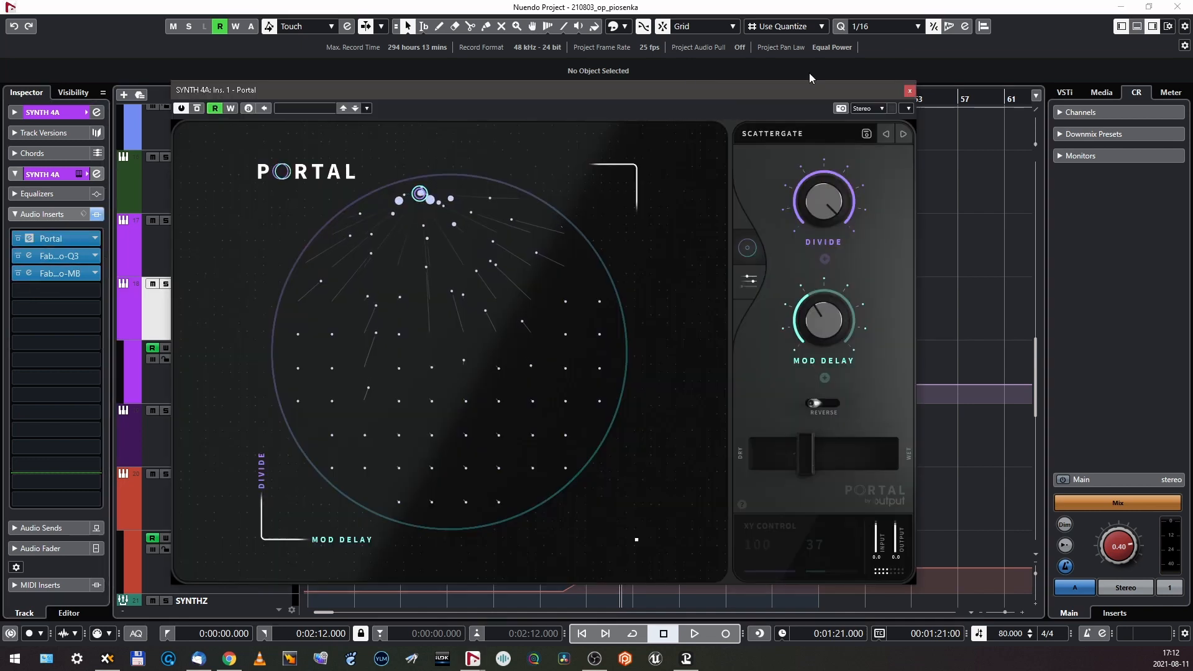
pyautogui.moveTo(666, 92); pyautogui.dragTo(693, 104)
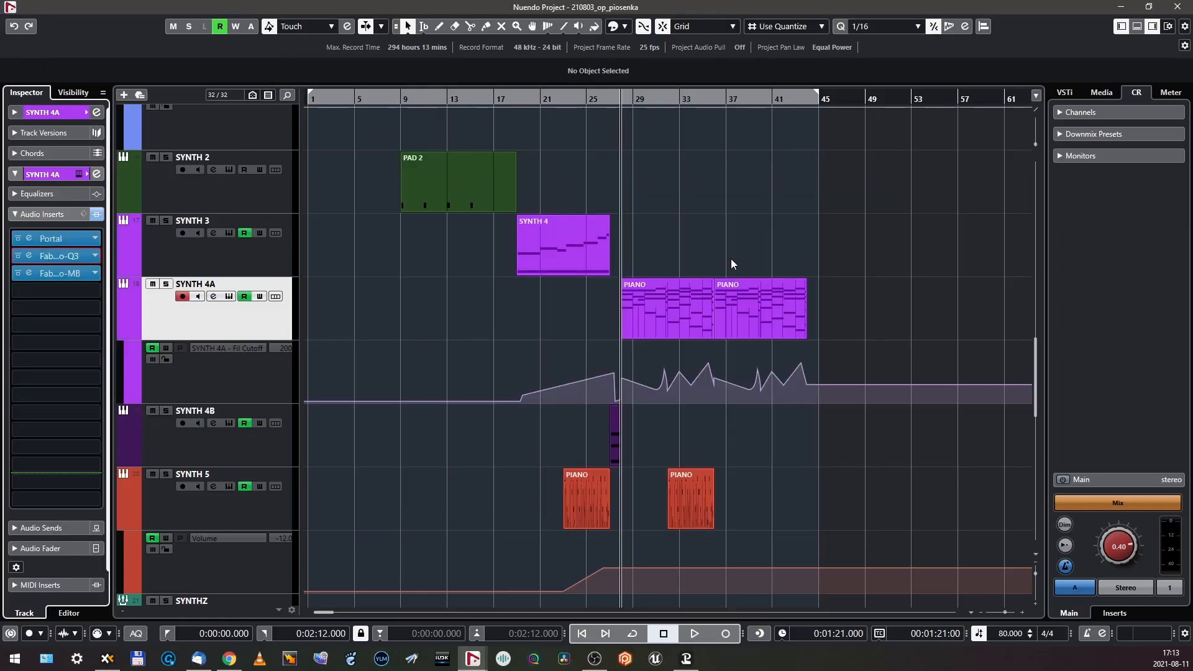
# - Check which audio inserts are used on the SYNTH 4B and SYNTH 5 tracks
pyautogui.scroll(-3, 567, 357)
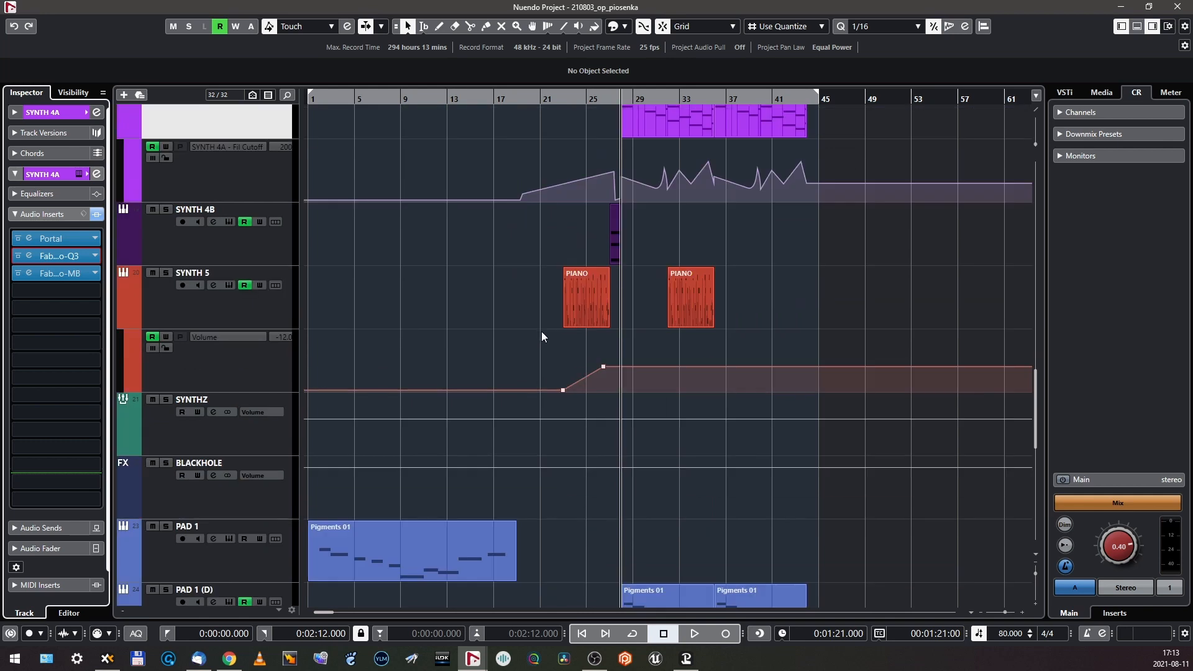
pyautogui.click(193, 249)
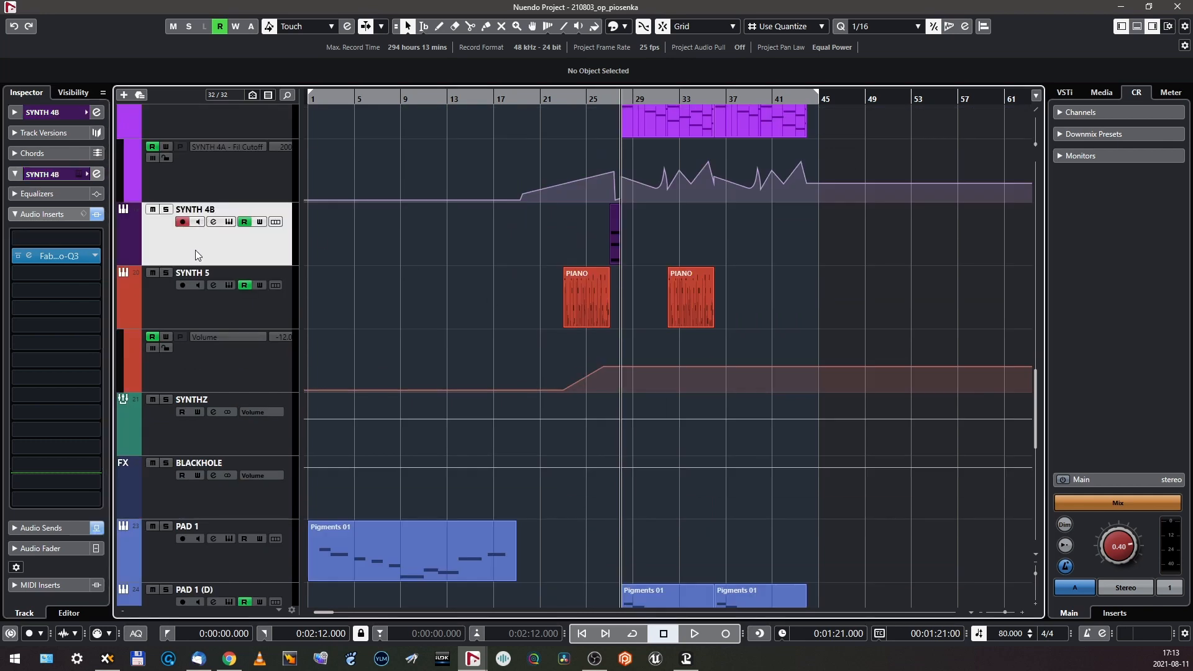
pyautogui.click(169, 311)
pyautogui.scroll(-1, 246, 351)
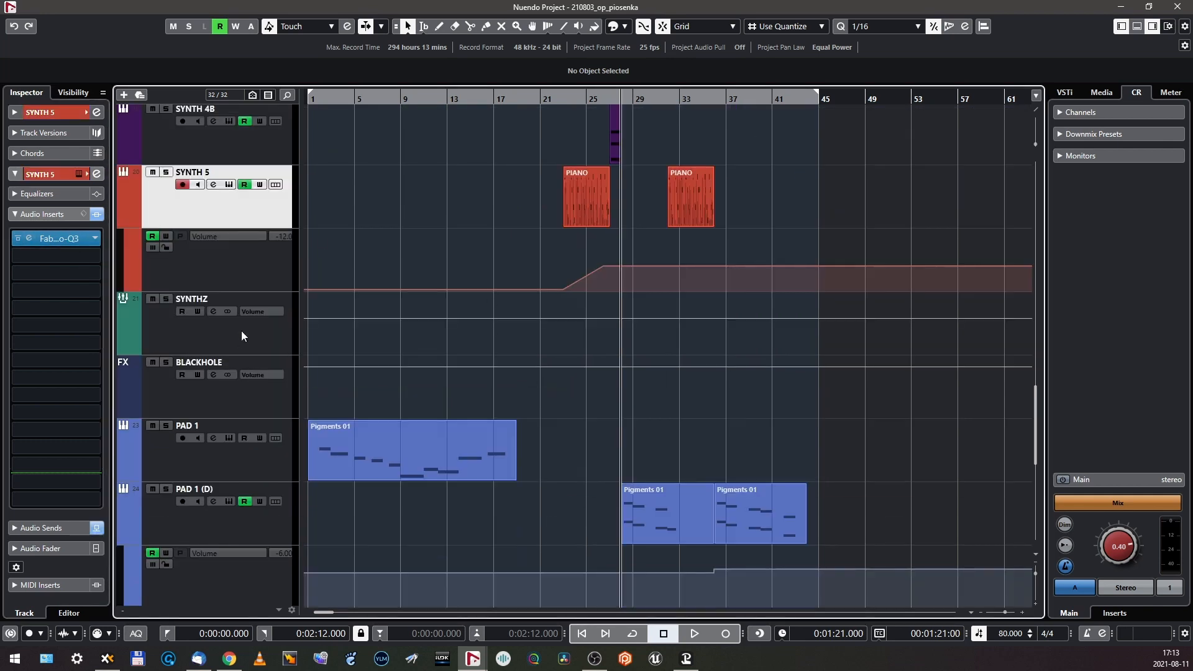
# - Inspect the TEOTE and UAD UA 1176AE inserts on the SYNTHZ group
pyautogui.click(242, 333)
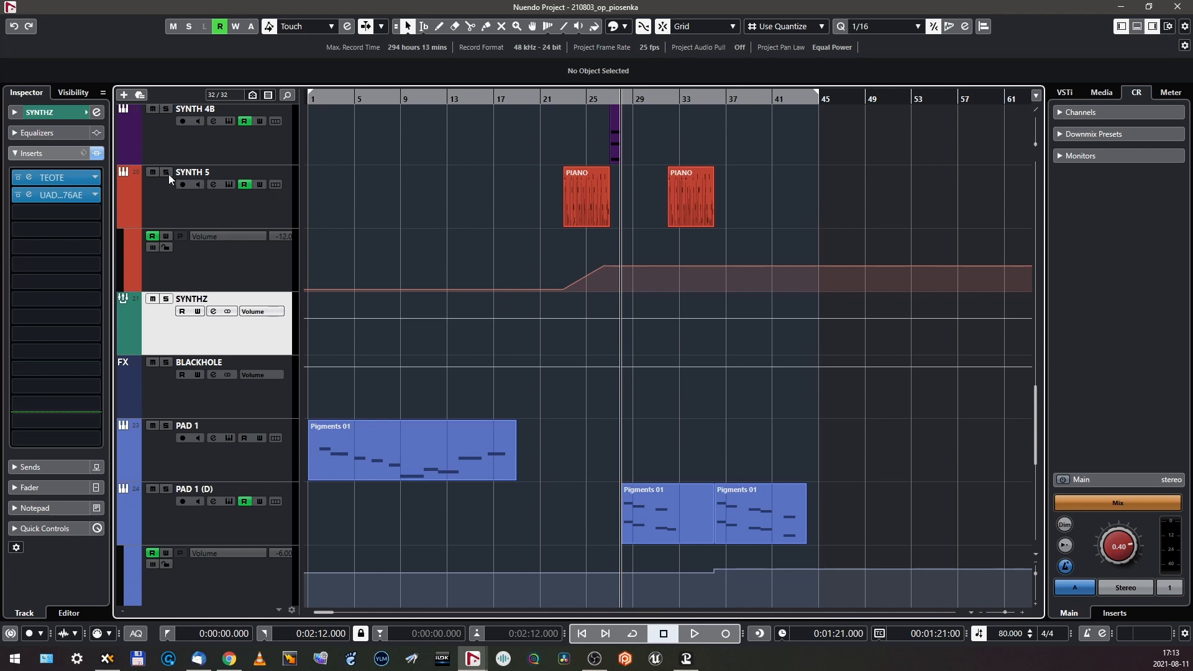
pyautogui.click(42, 174)
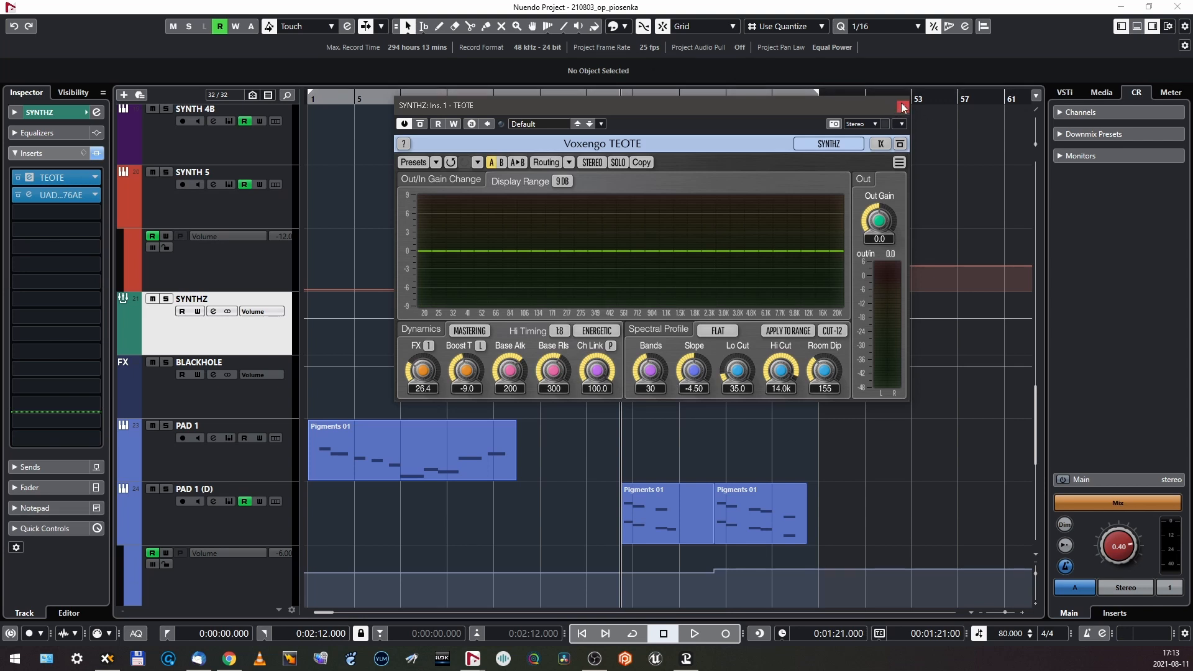
pyautogui.click(902, 107)
pyautogui.click(34, 195)
pyautogui.moveTo(857, 214); pyautogui.dragTo(674, 173)
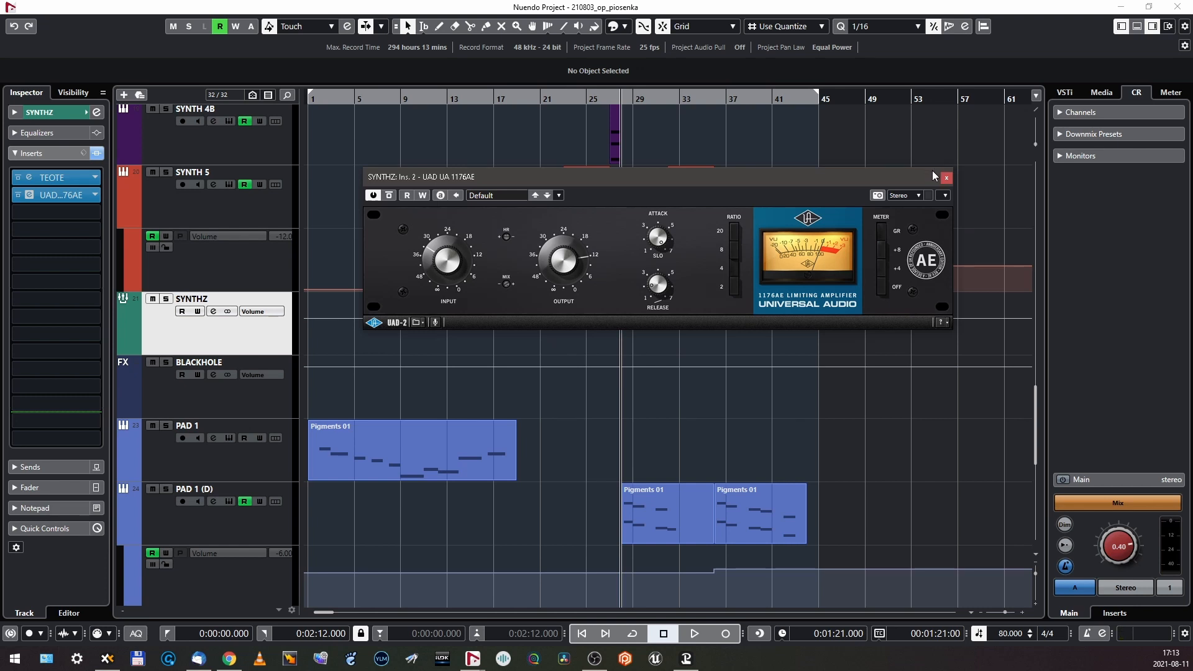
pyautogui.click(946, 177)
# - Check which insert is used on the BLACKHOLE effects track
pyautogui.click(288, 387)
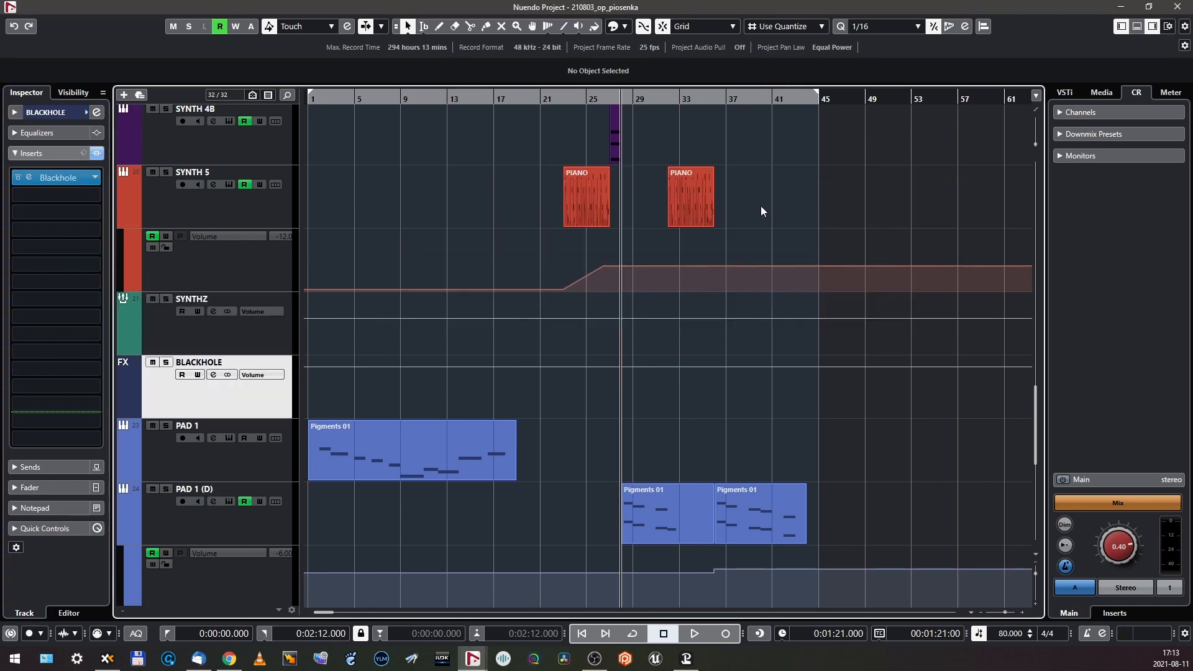
pyautogui.scroll(2, 760, 206)
pyautogui.scroll(-6, 709, 225)
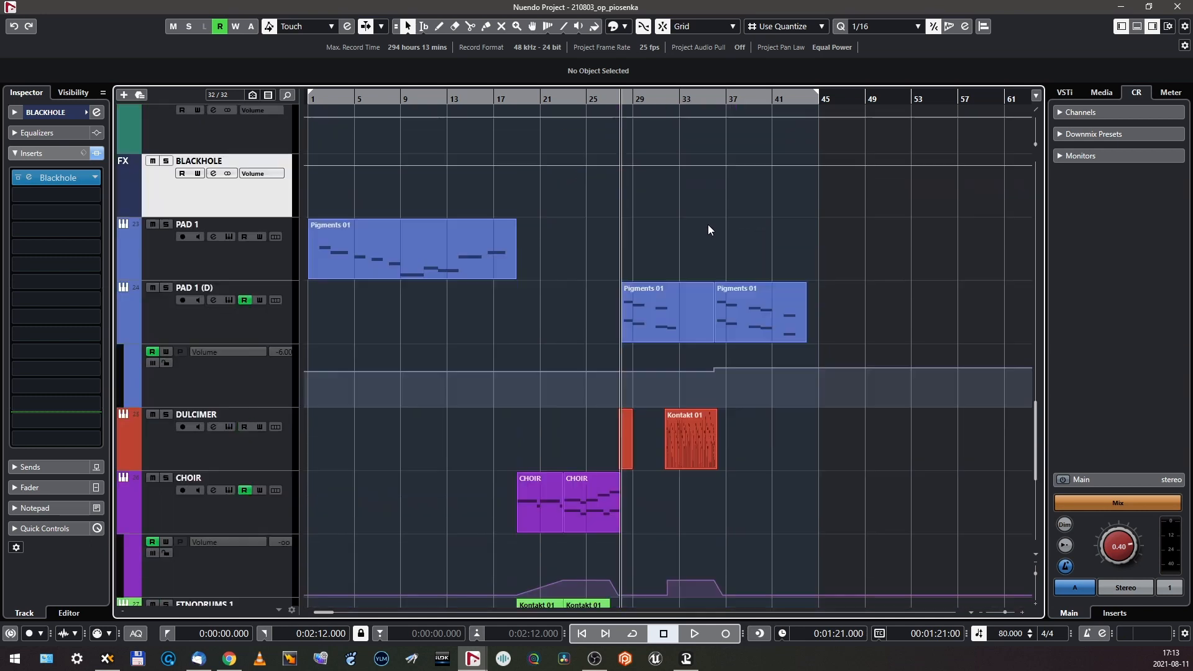
pyautogui.scroll(5, 561, 217)
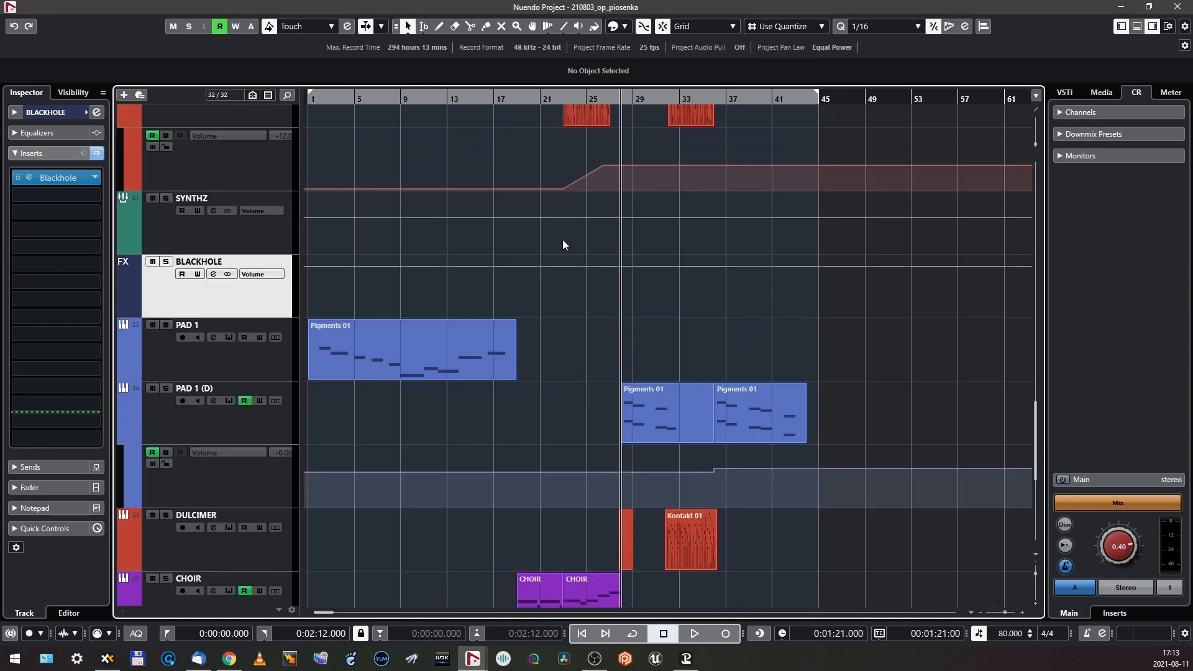
# - Check the PAD 1 track's audio inserts and view the Portal effect's settings
pyautogui.scroll(-3, 534, 251)
pyautogui.click(260, 259)
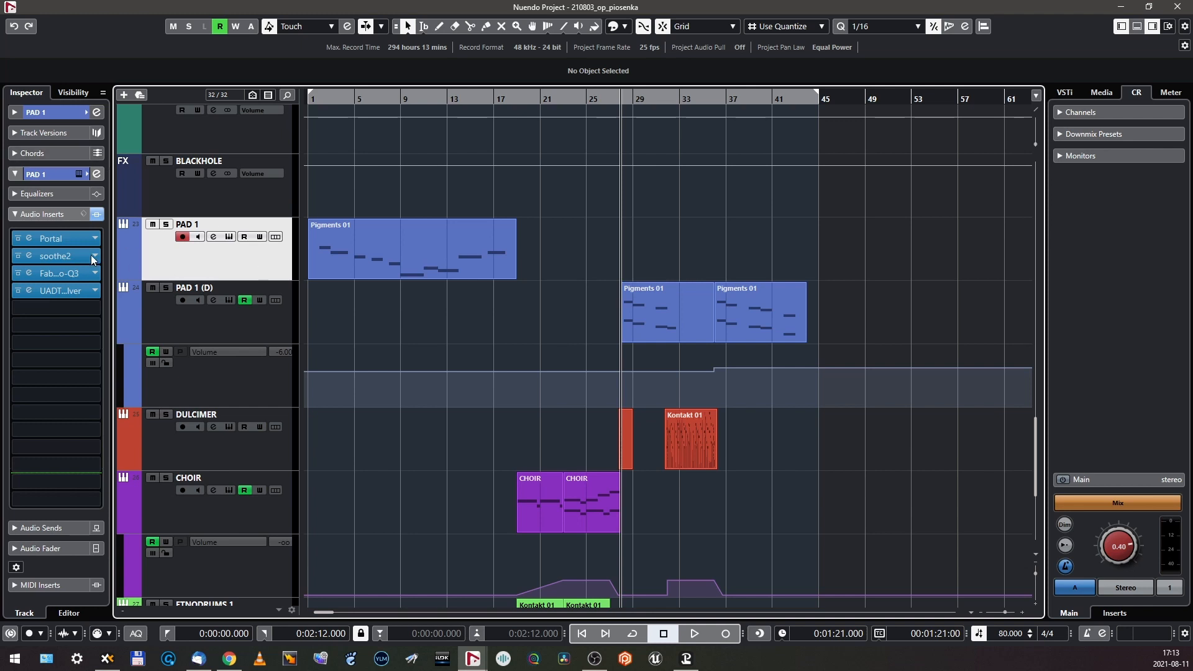
pyautogui.click(32, 233)
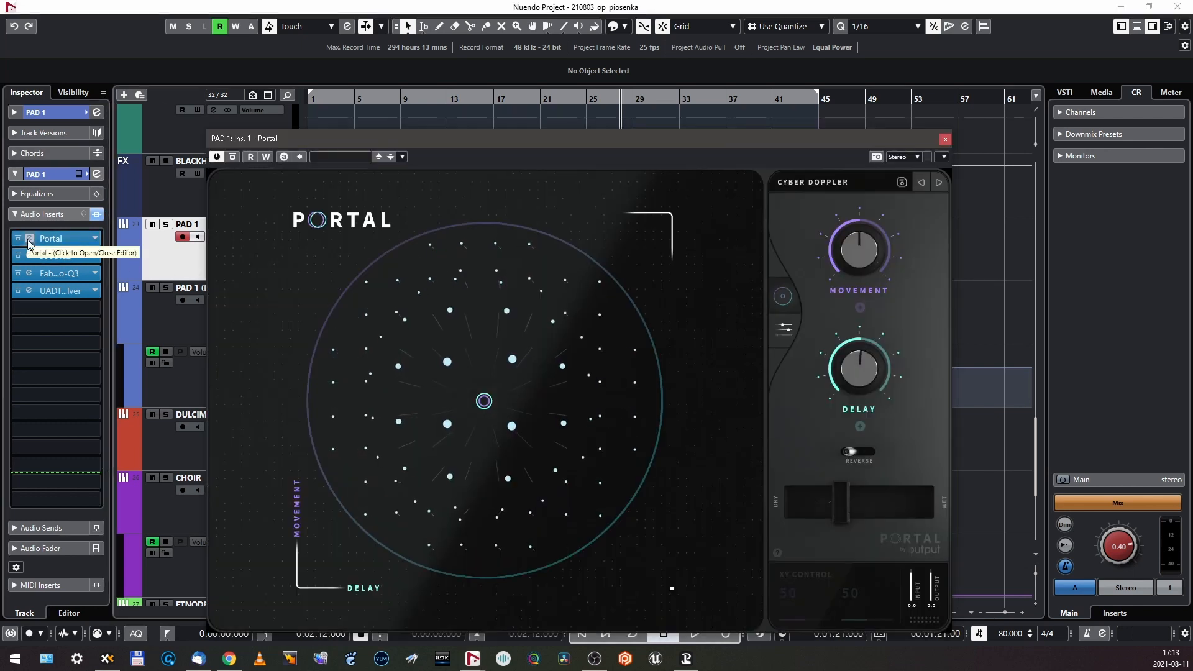
pyautogui.click(27, 240)
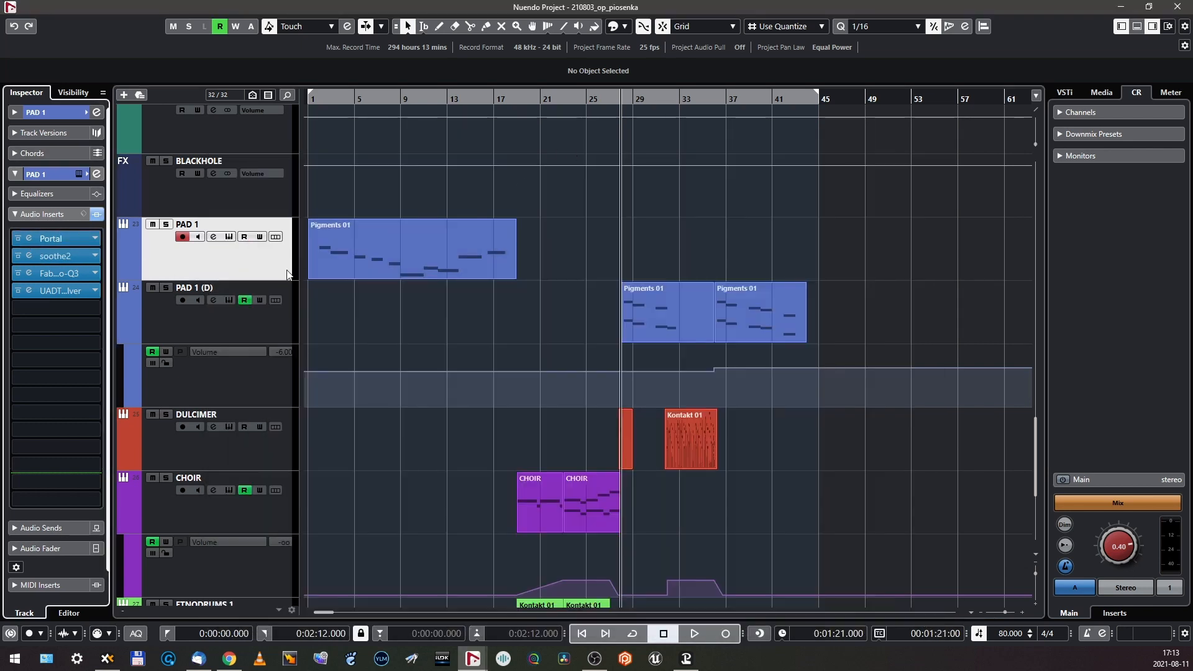
# - Examine the UAD Teletronix LA-2A Silver compressor on PAD 1 (D) and compare the inserts with those of PAD 1
pyautogui.click(252, 312)
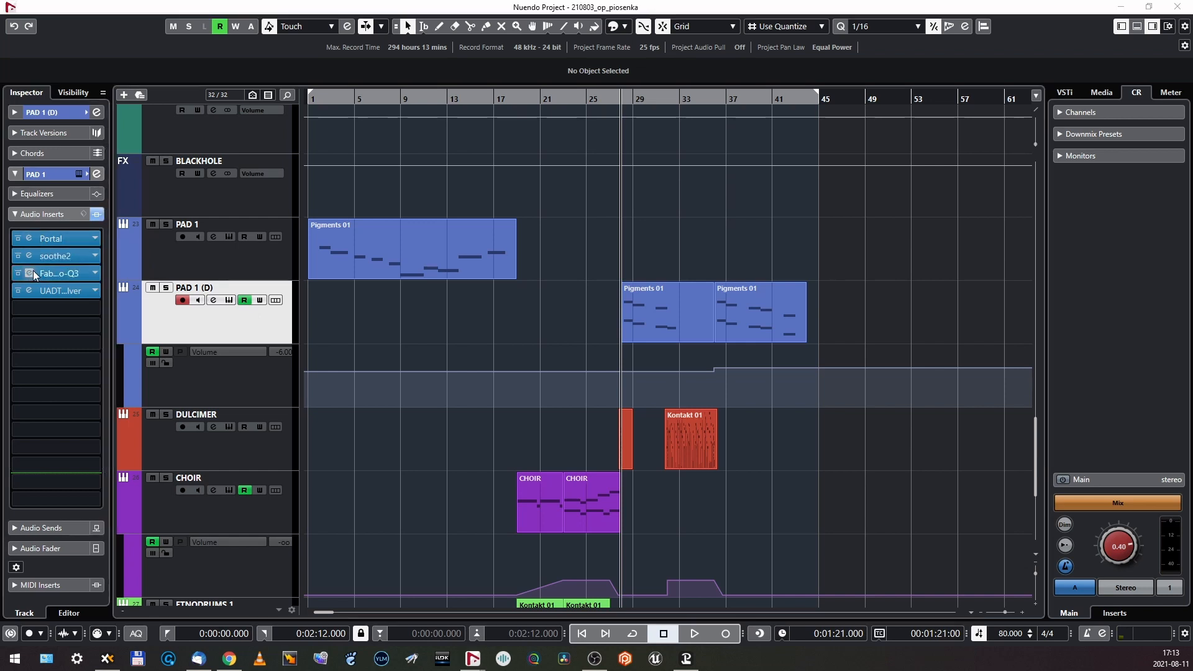
pyautogui.click(31, 290)
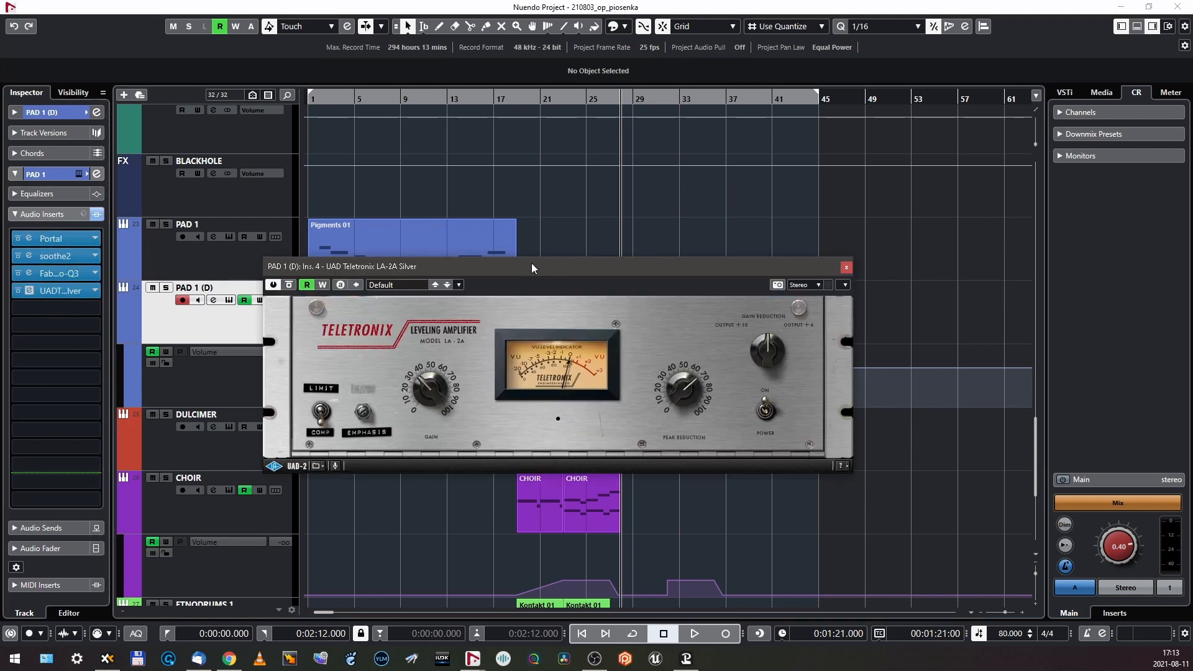
pyautogui.click(846, 267)
pyautogui.click(283, 264)
pyautogui.click(289, 318)
# - Inspect the Pro-Q 3 insert on the DULCIMER track
pyautogui.scroll(-3, 175, 252)
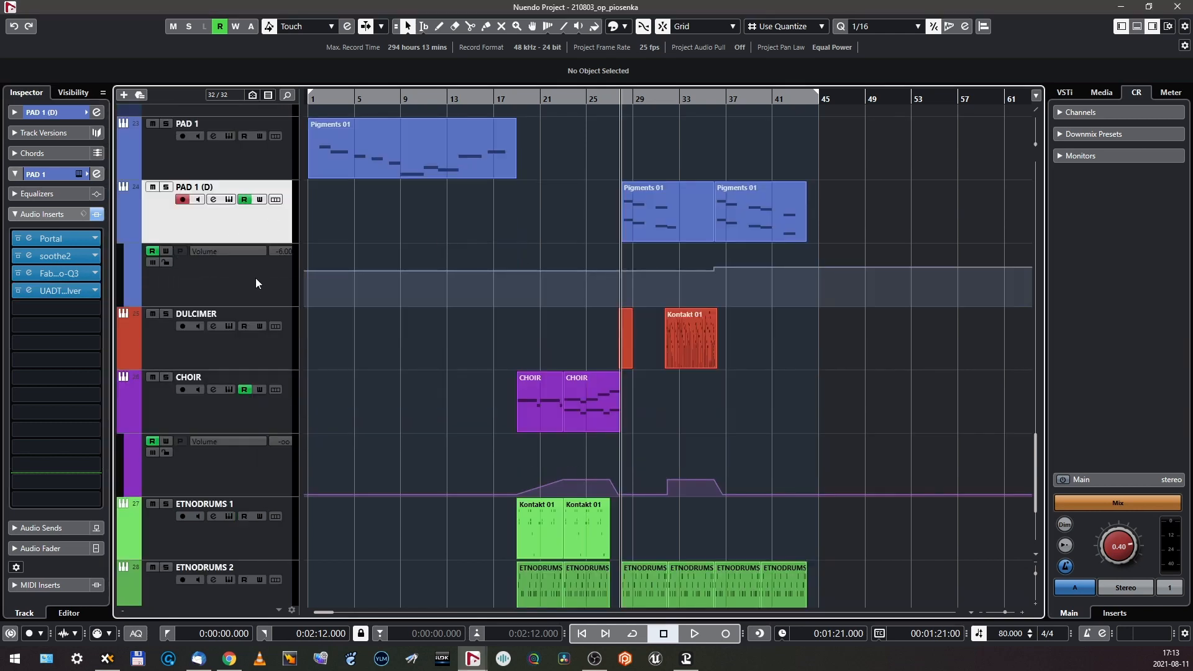
pyautogui.click(228, 331)
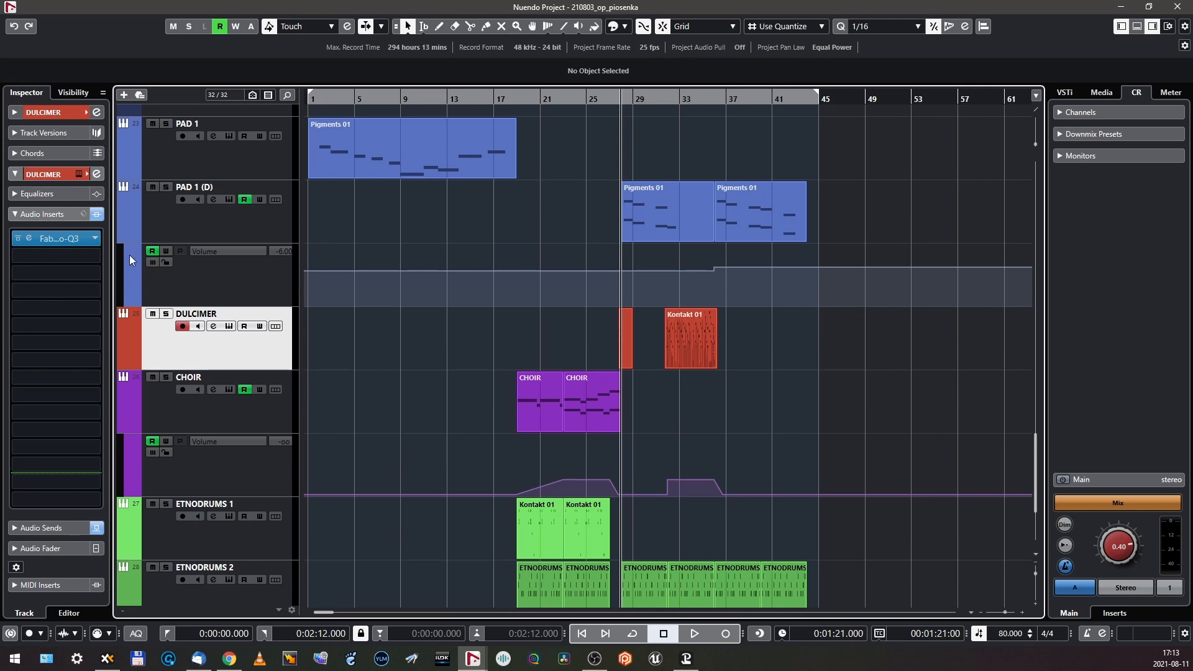
pyautogui.click(29, 238)
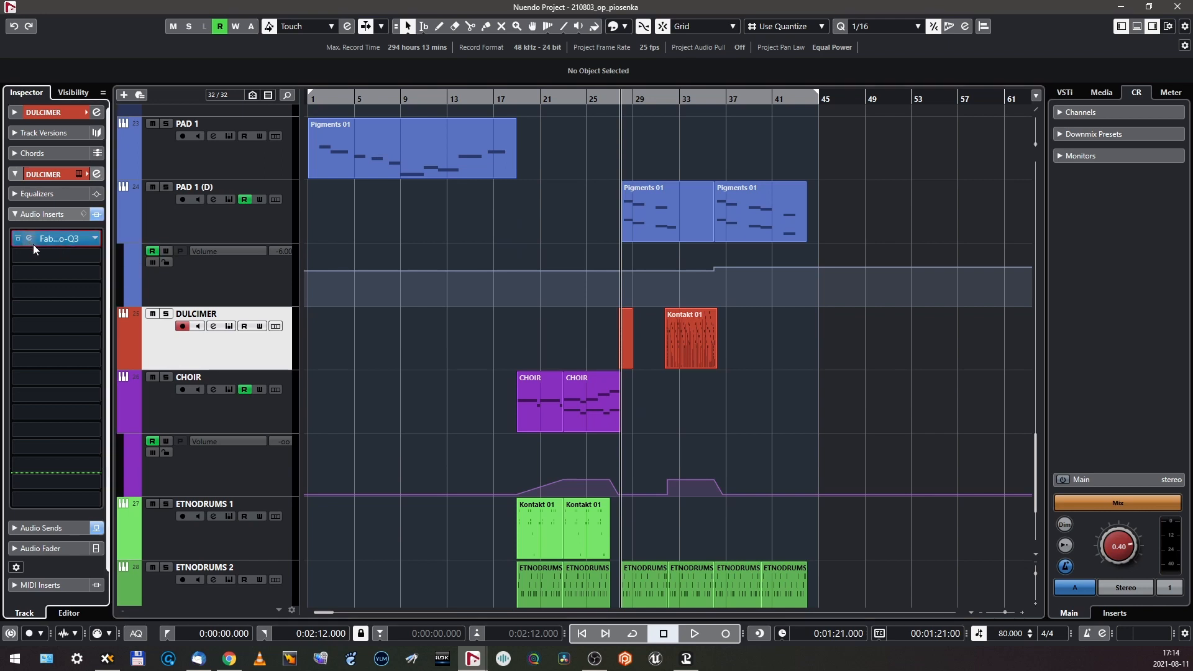
pyautogui.click(29, 240)
# - Examine the Pro-Q 3 and UAD Precision K-Stereo inserts on the CHOIR track
pyautogui.scroll(-3, 334, 247)
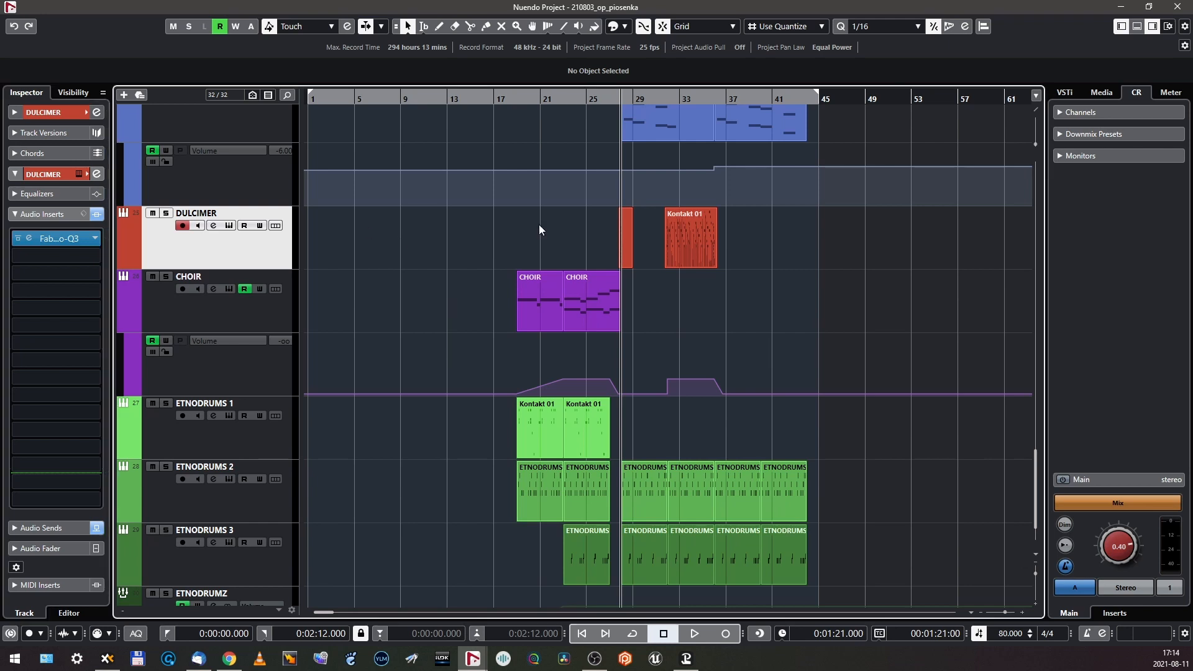
pyautogui.click(199, 309)
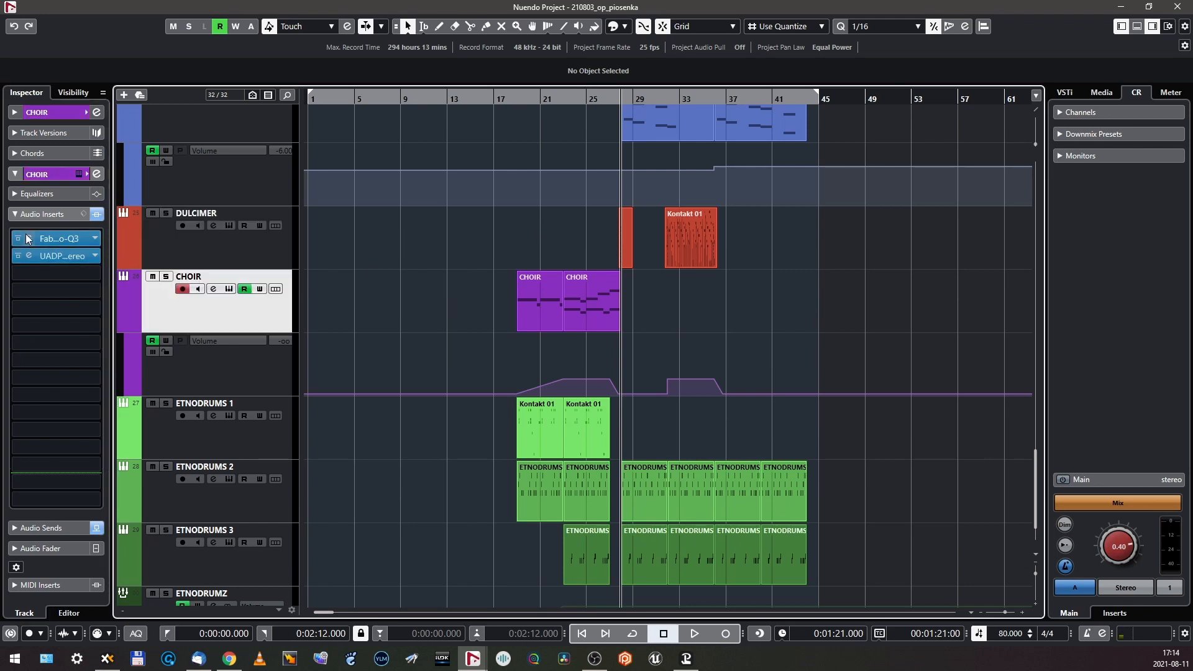
pyautogui.click(76, 240)
pyautogui.click(37, 238)
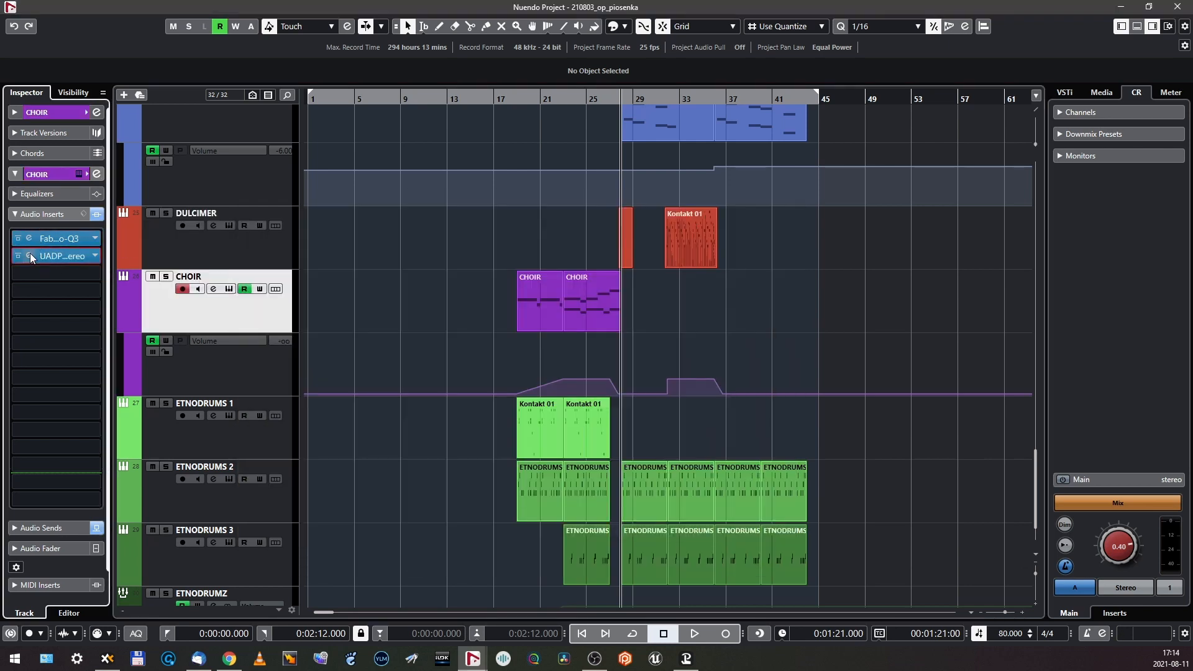
pyautogui.click(37, 256)
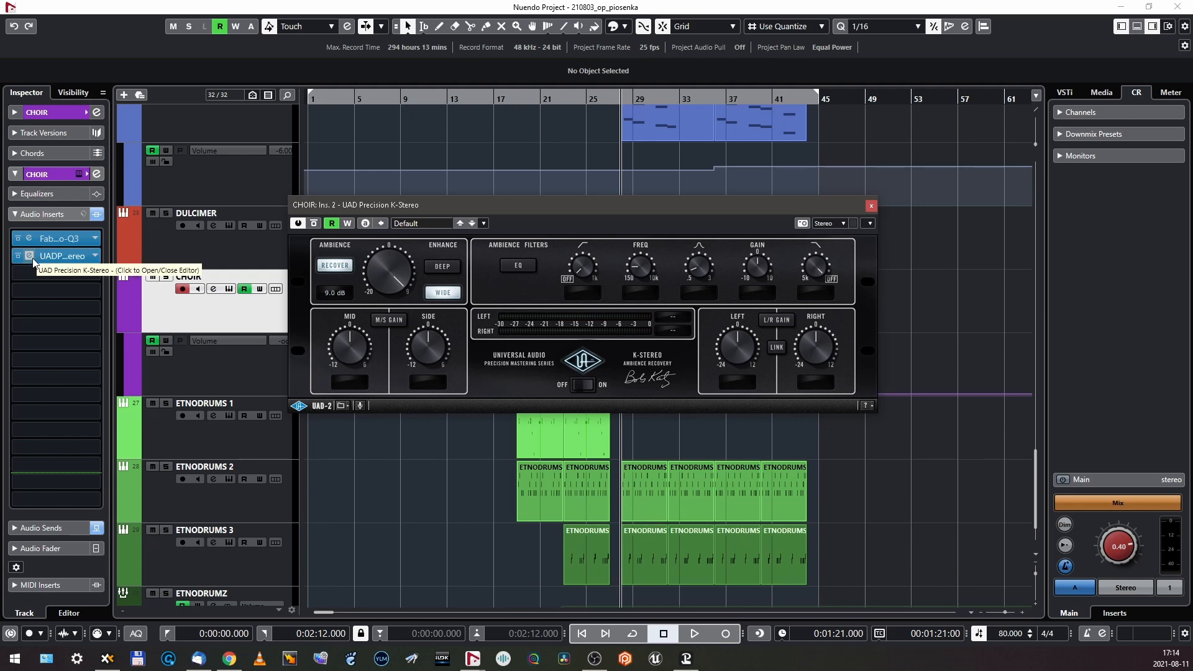
pyautogui.click(31, 258)
# - Select the DULCIMER and CHOIR parts in the arrangement and clear the selection
pyautogui.scroll(-2, 680, 266)
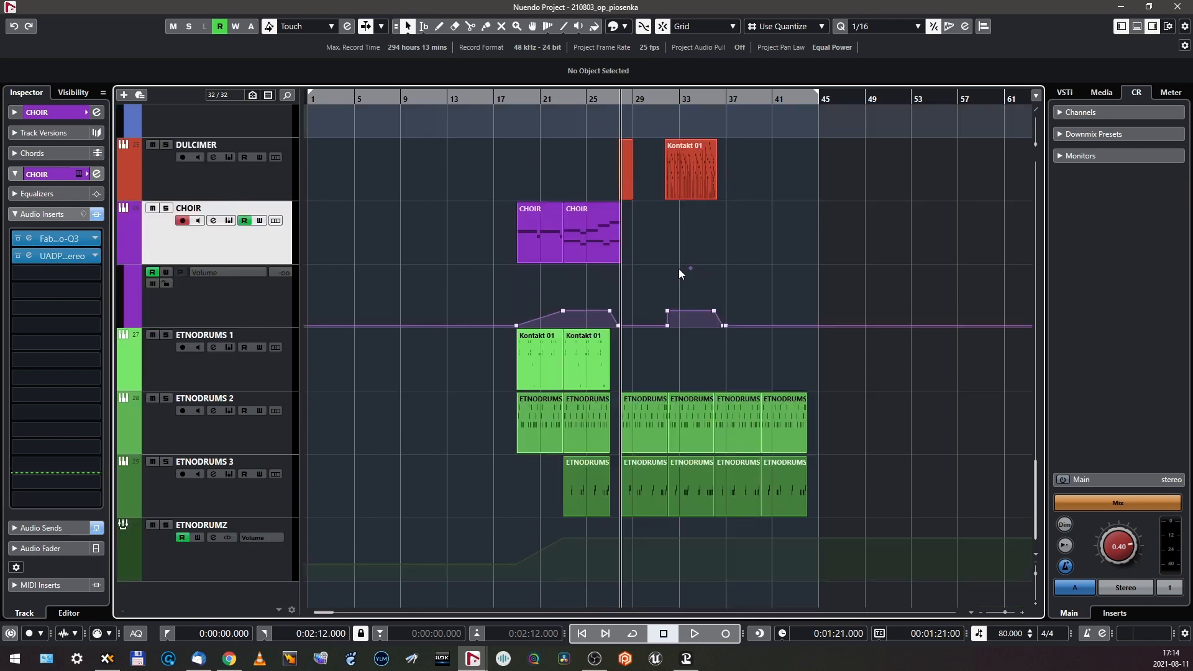
pyautogui.scroll(3, 688, 263)
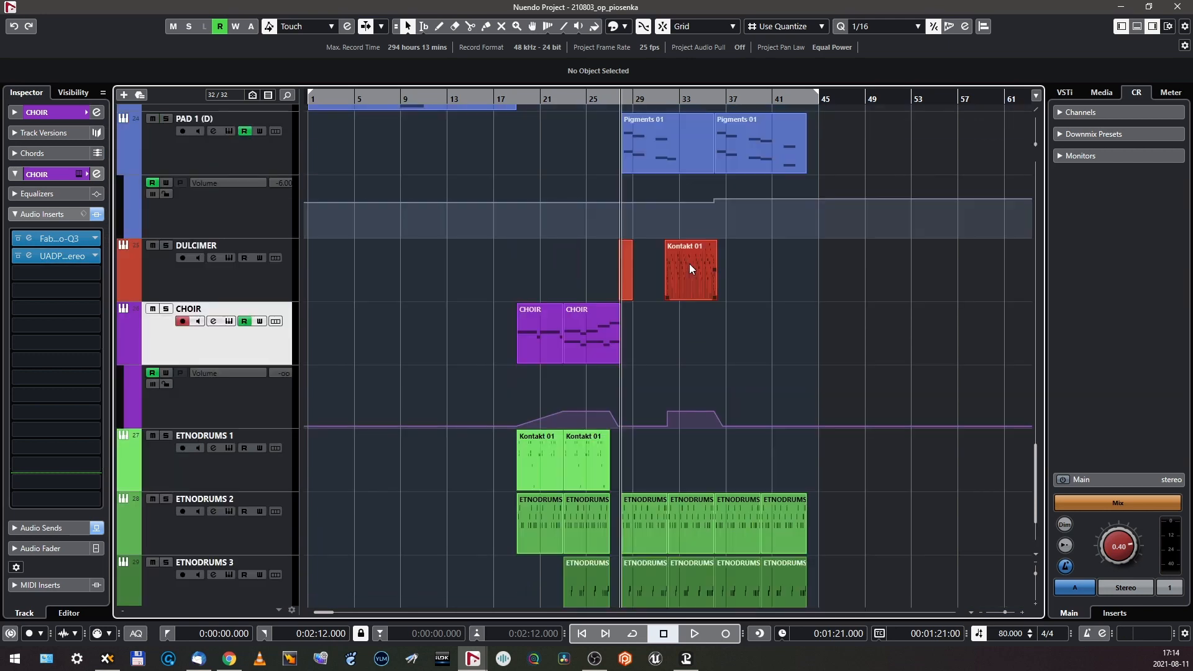
pyautogui.moveTo(859, 261)
pyautogui.mouseDown()
pyautogui.moveTo(319, 399)
pyautogui.moveTo(849, 247)
pyautogui.mouseUp()
pyautogui.moveTo(967, 337); pyautogui.dragTo(799, 320)
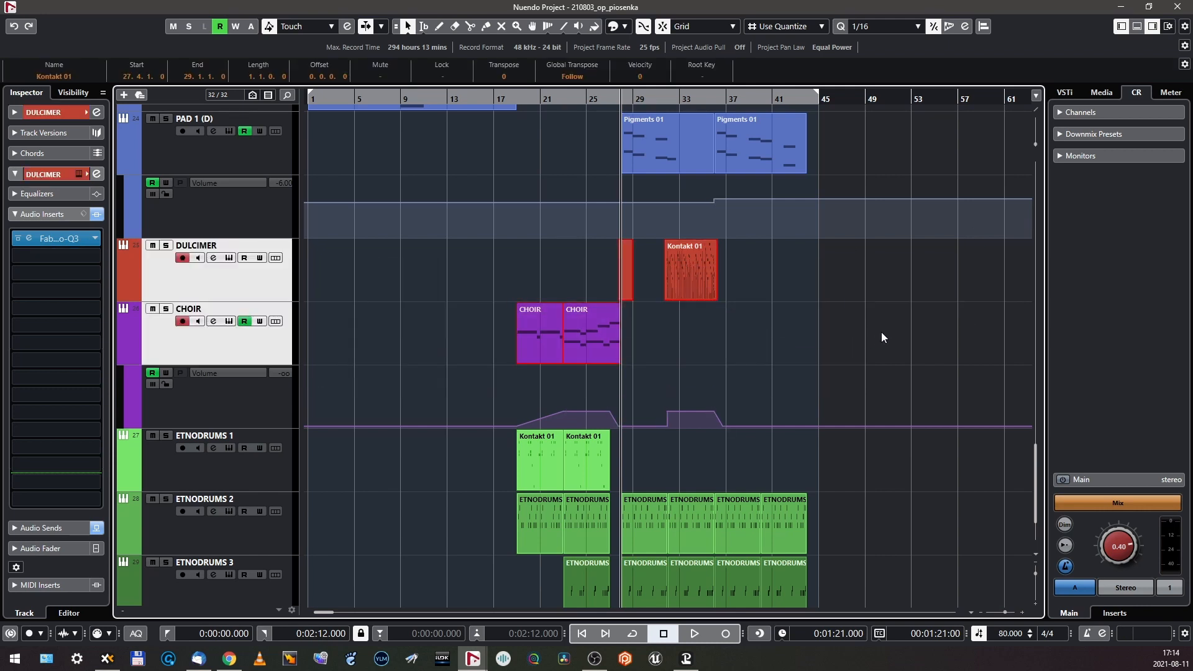
pyautogui.click(881, 337)
# - Check the inserts on ETNODRUMS 1 and inspect the Pro-Q 3 curves on ETNODRUMS 2 and ETNODRUMS 3
pyautogui.scroll(-2, 766, 295)
pyautogui.click(289, 368)
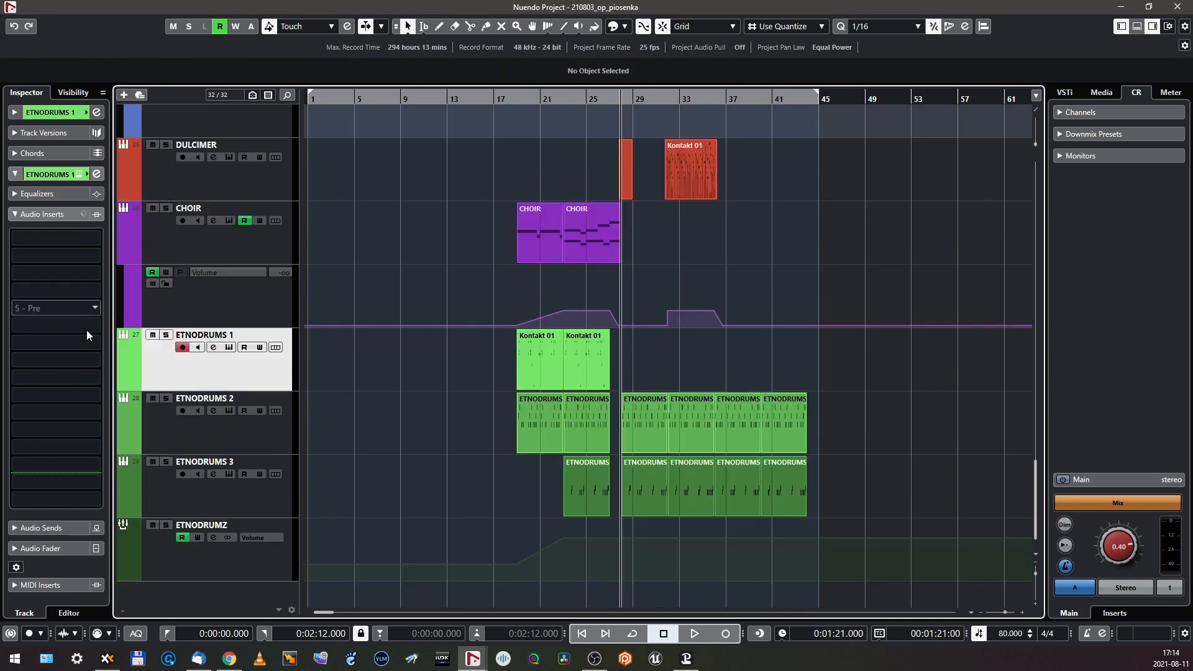
pyautogui.click(211, 423)
pyautogui.click(29, 238)
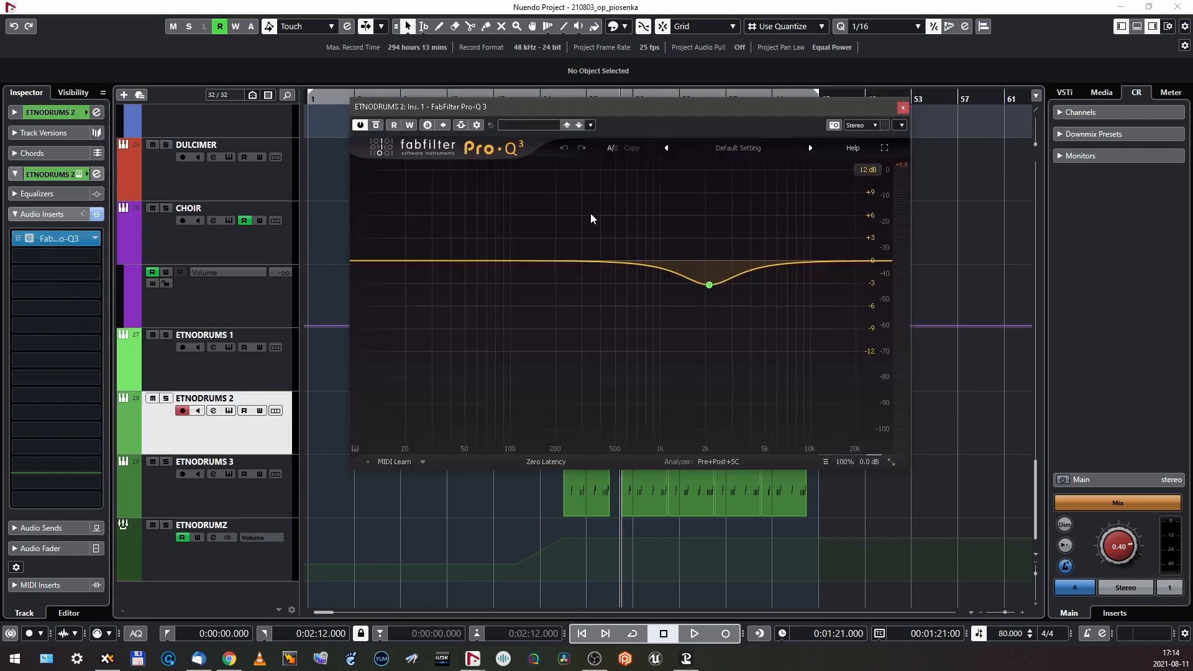
pyautogui.click(903, 108)
pyautogui.press('Down')
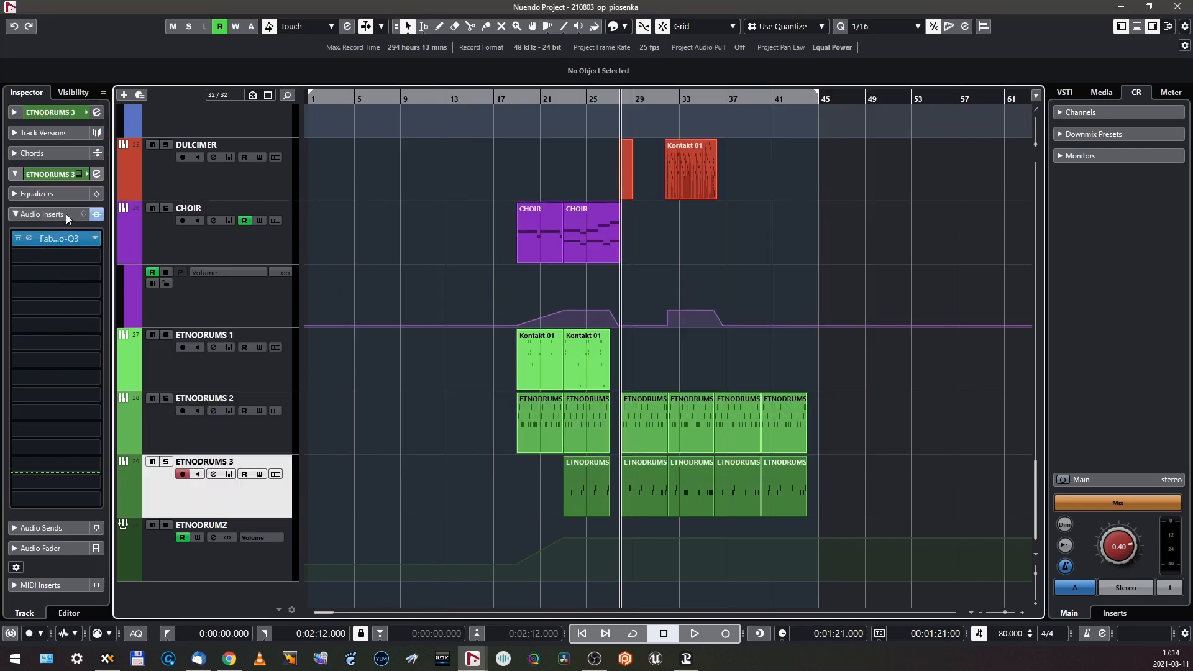
pyautogui.moveTo(593, 147); pyautogui.dragTo(747, 168)
pyautogui.click(935, 171)
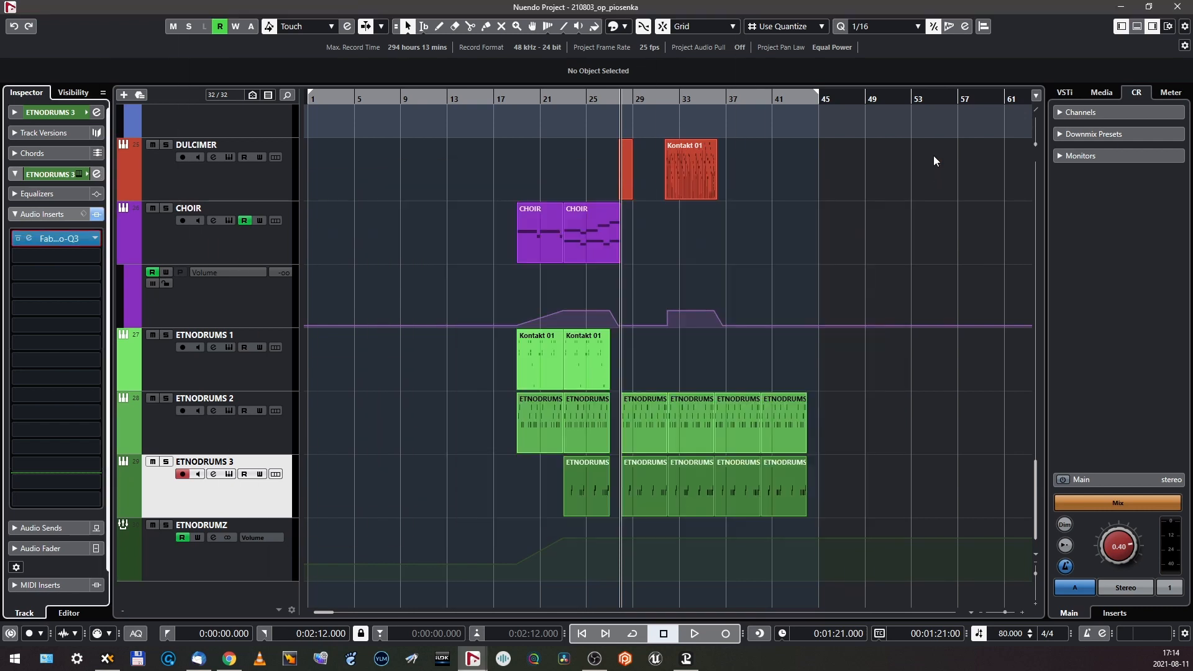
# - Inspect the smartEQ3, Pro-Q 3 and UAD UA 1176AE inserts on the ETNODRUMZ group
pyautogui.click(220, 556)
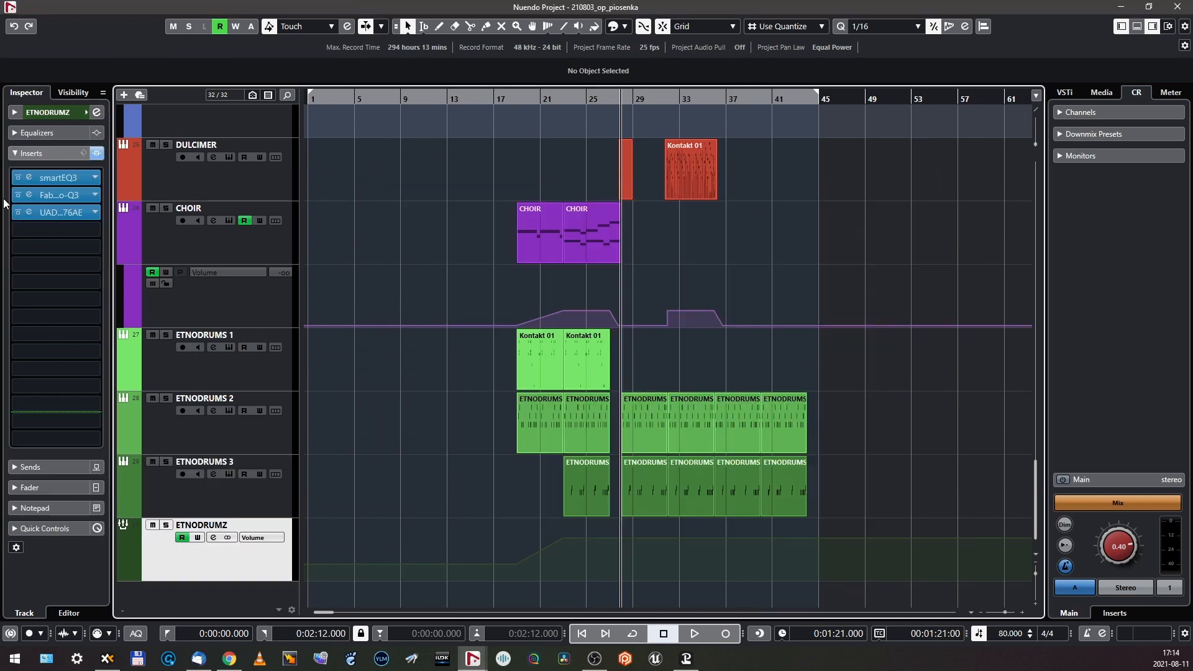
pyautogui.click(37, 177)
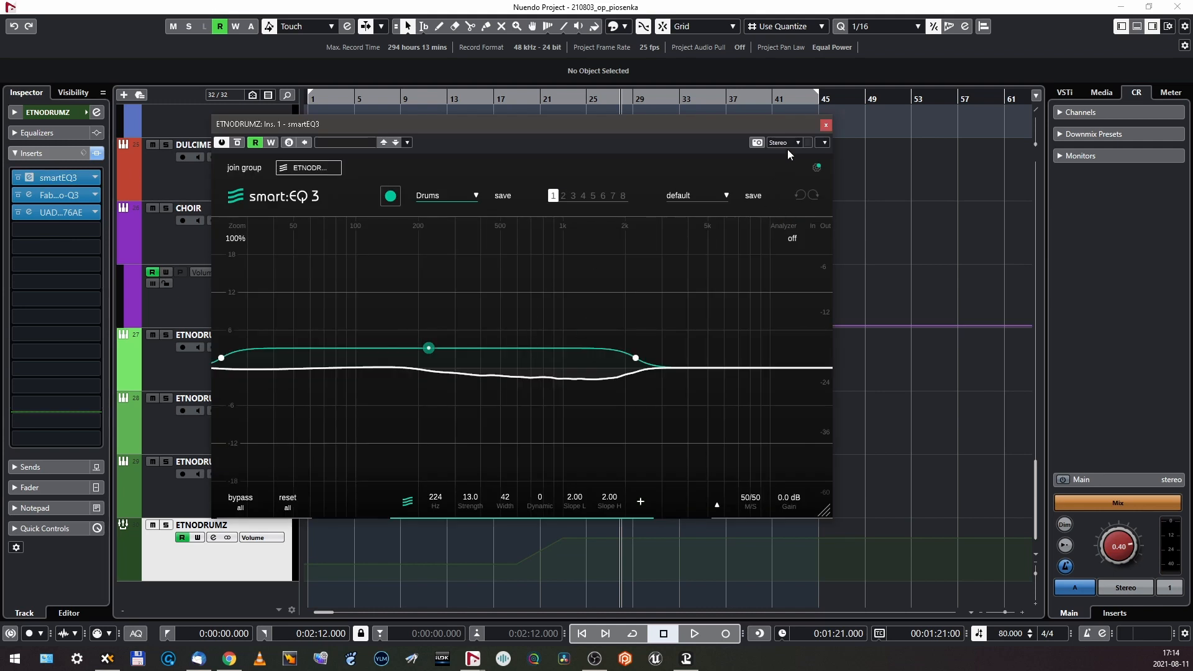
pyautogui.click(827, 125)
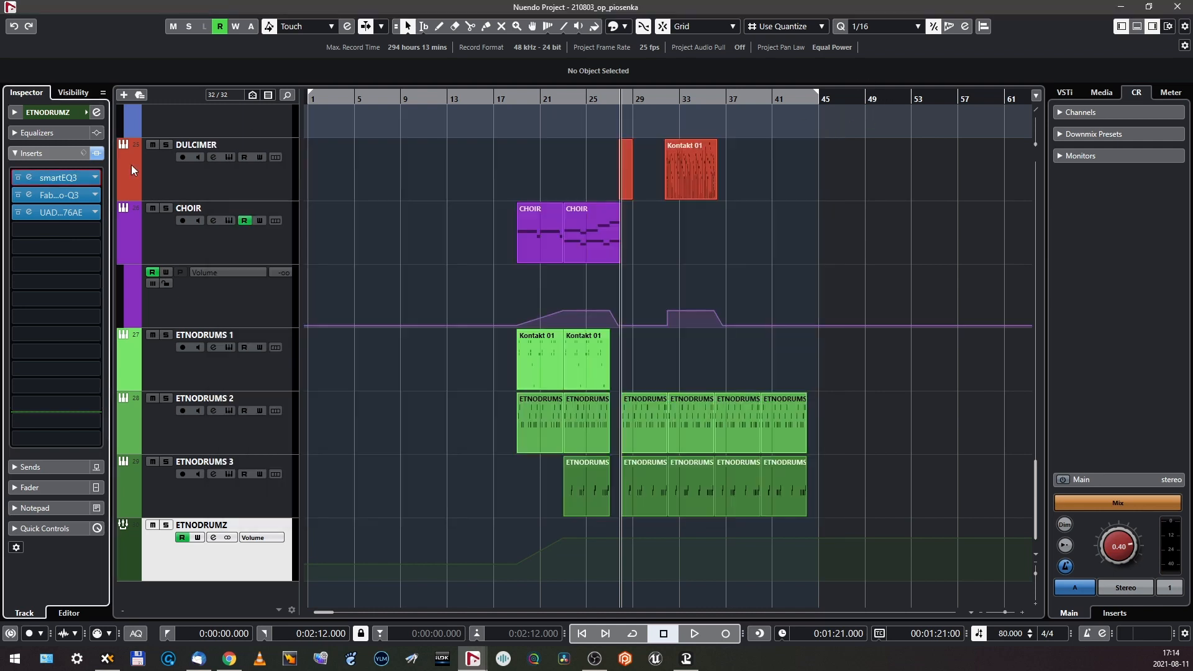
pyautogui.click(42, 194)
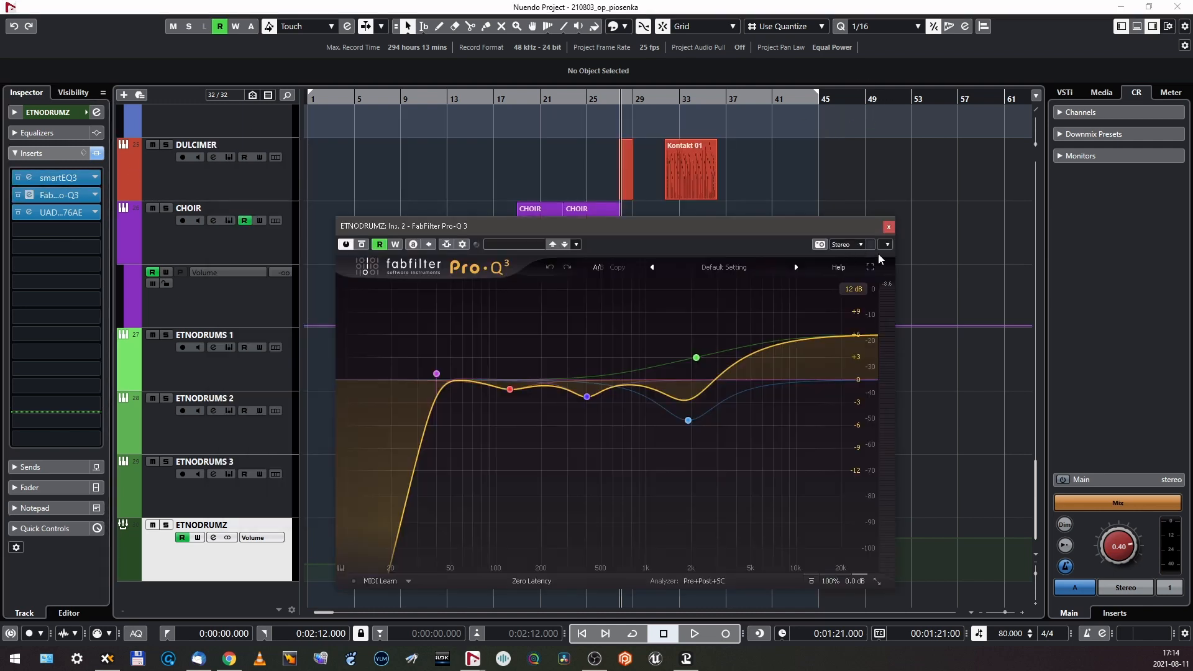
pyautogui.click(889, 230)
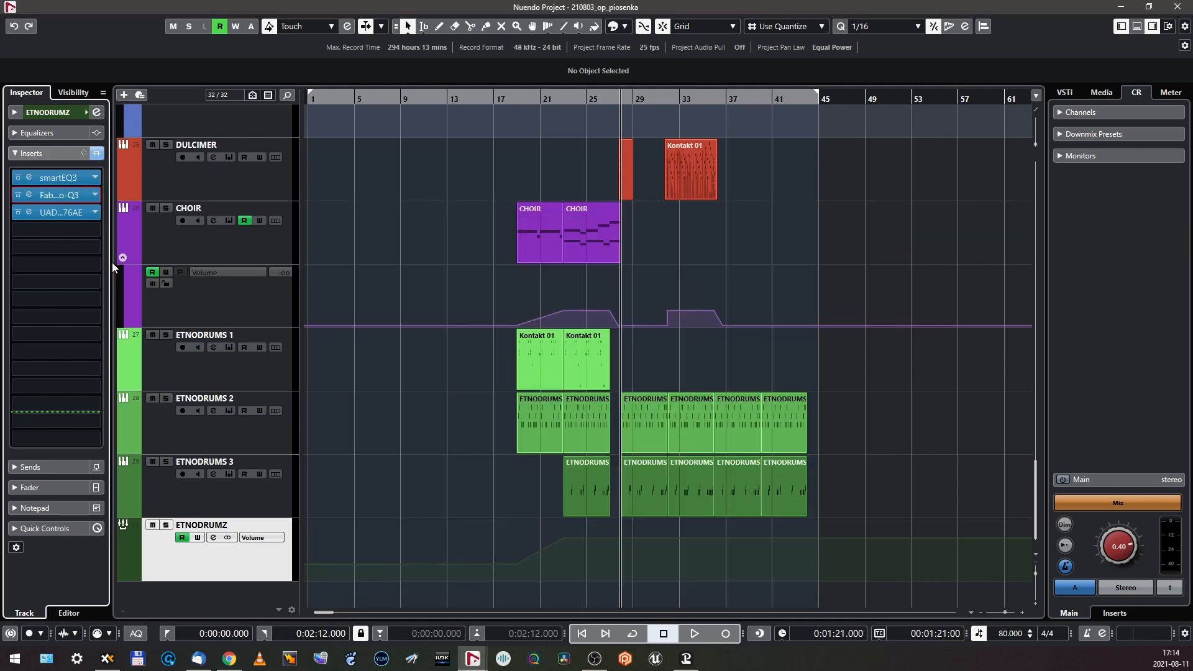
pyautogui.click(56, 212)
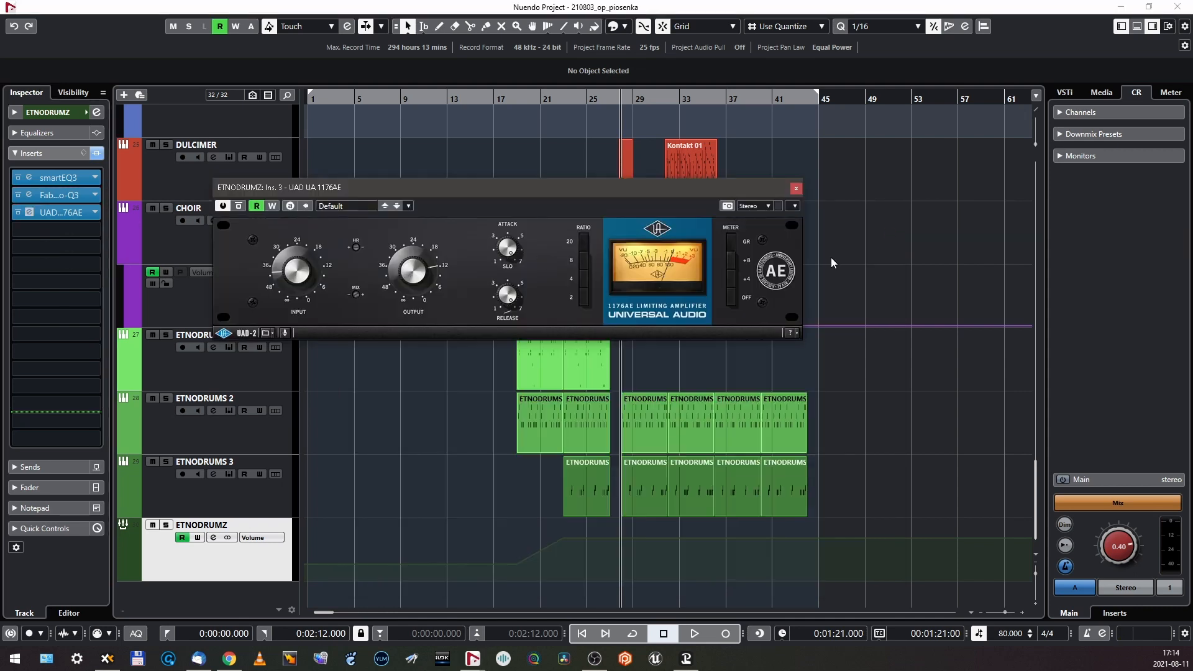
pyautogui.click(797, 188)
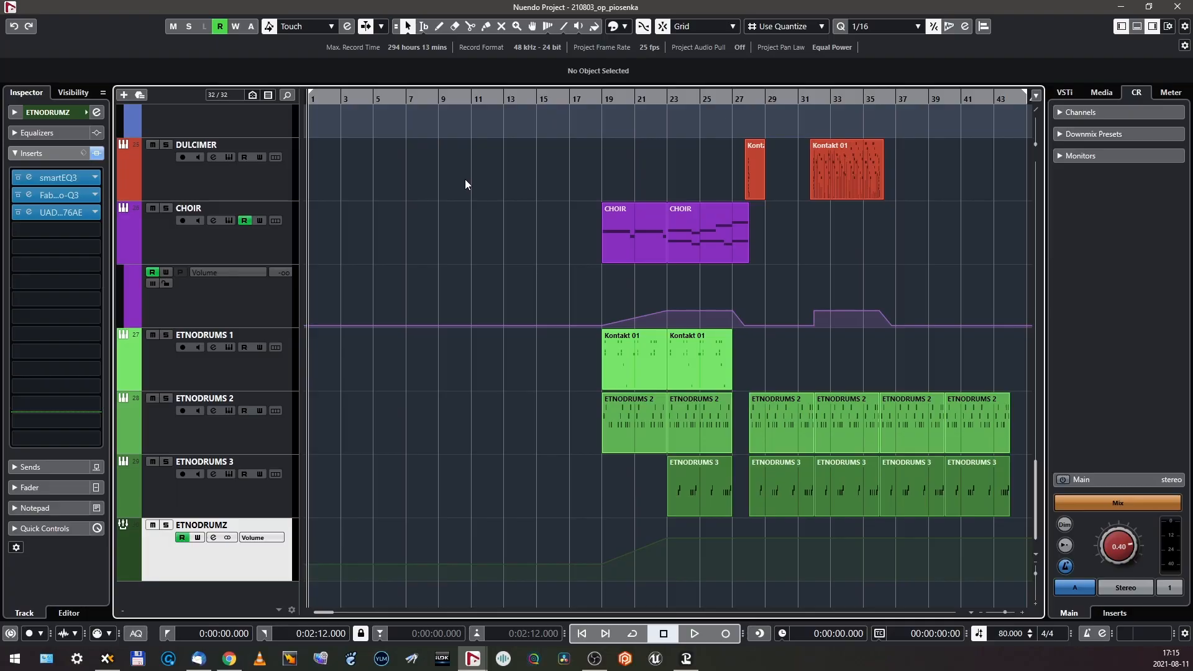
# - Show the MixConsole with the Stereo Out channel and examine its TEOTE insert
pyautogui.press('F3')
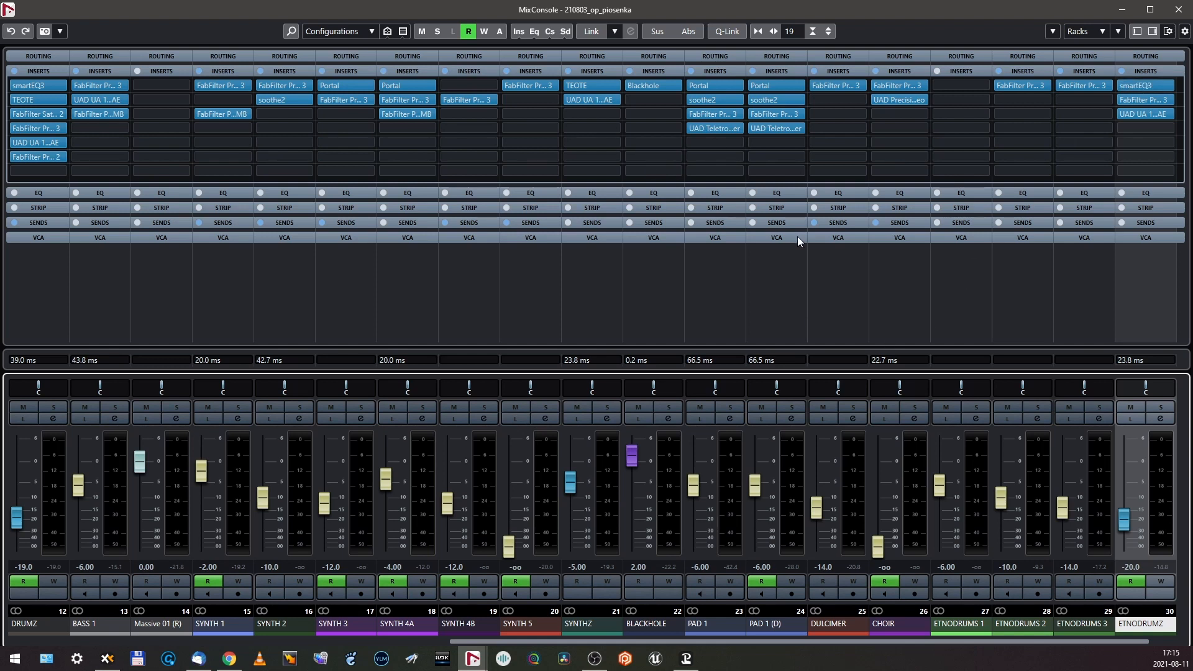
pyautogui.moveTo(577, 641); pyautogui.dragTo(733, 654)
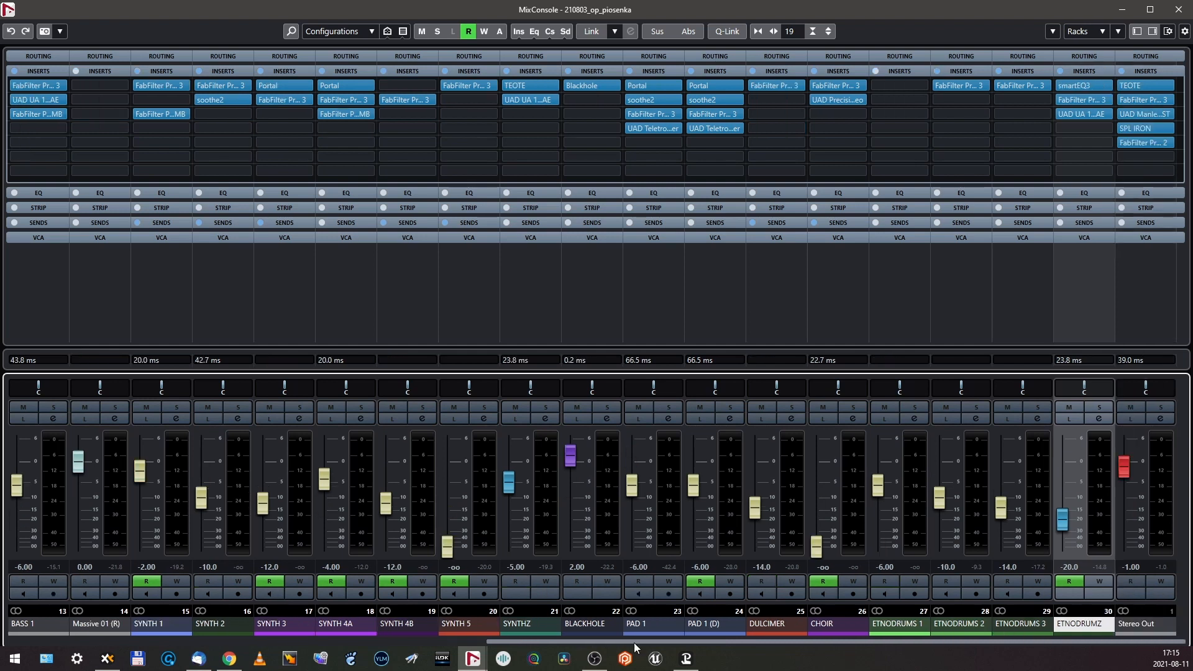
pyautogui.click(1138, 86)
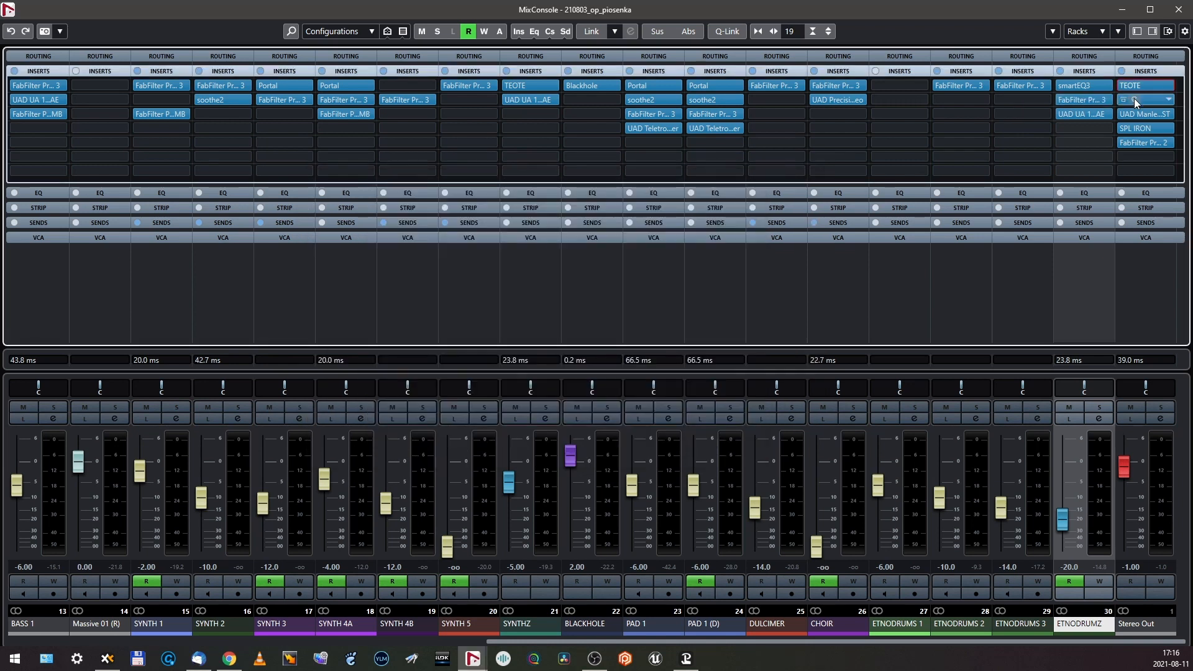
# - Inspect the Pro-Q 3 equalizer curve and its bands on the Stereo Out channel
pyautogui.click(1136, 100)
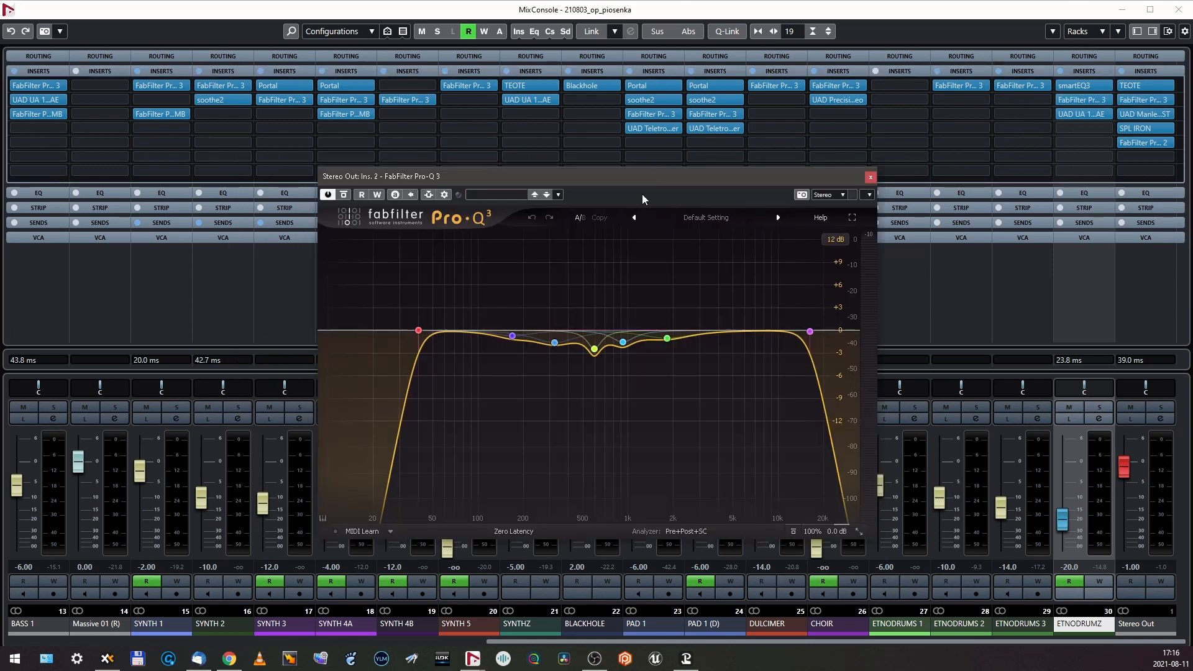
pyautogui.moveTo(500, 288); pyautogui.dragTo(725, 425)
pyautogui.moveTo(734, 270); pyautogui.dragTo(412, 443)
pyautogui.click(870, 177)
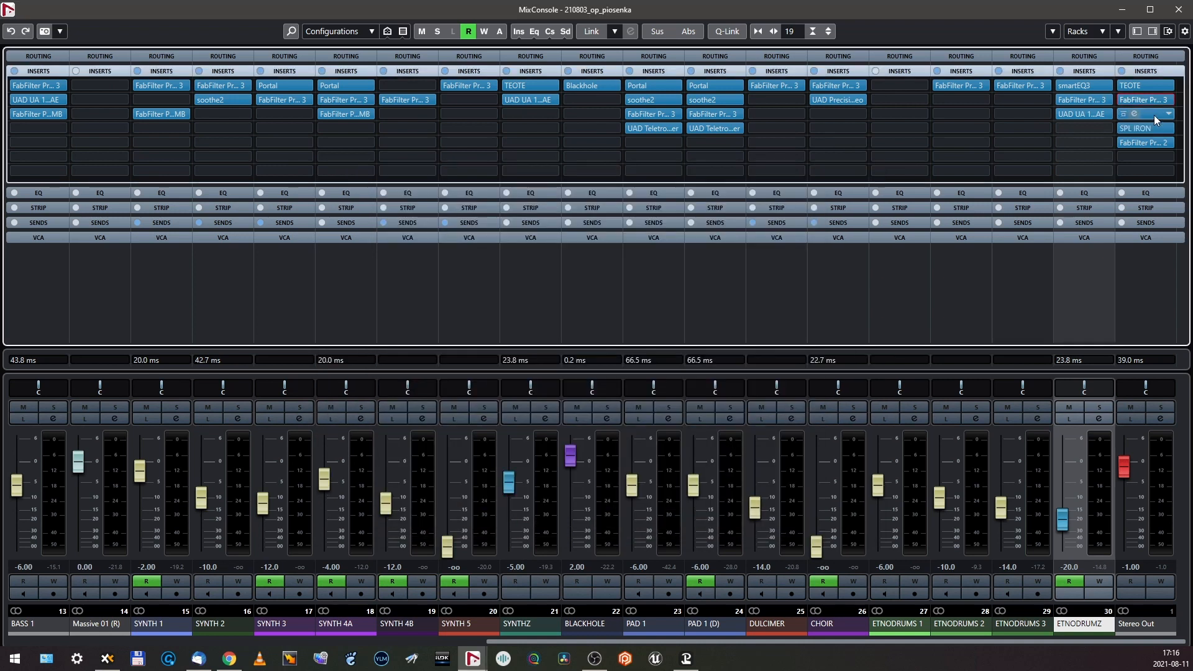
# - Examine the UAD Manley Massive Passive MST equalizer settings on the Stereo Out channel
pyautogui.click(1133, 114)
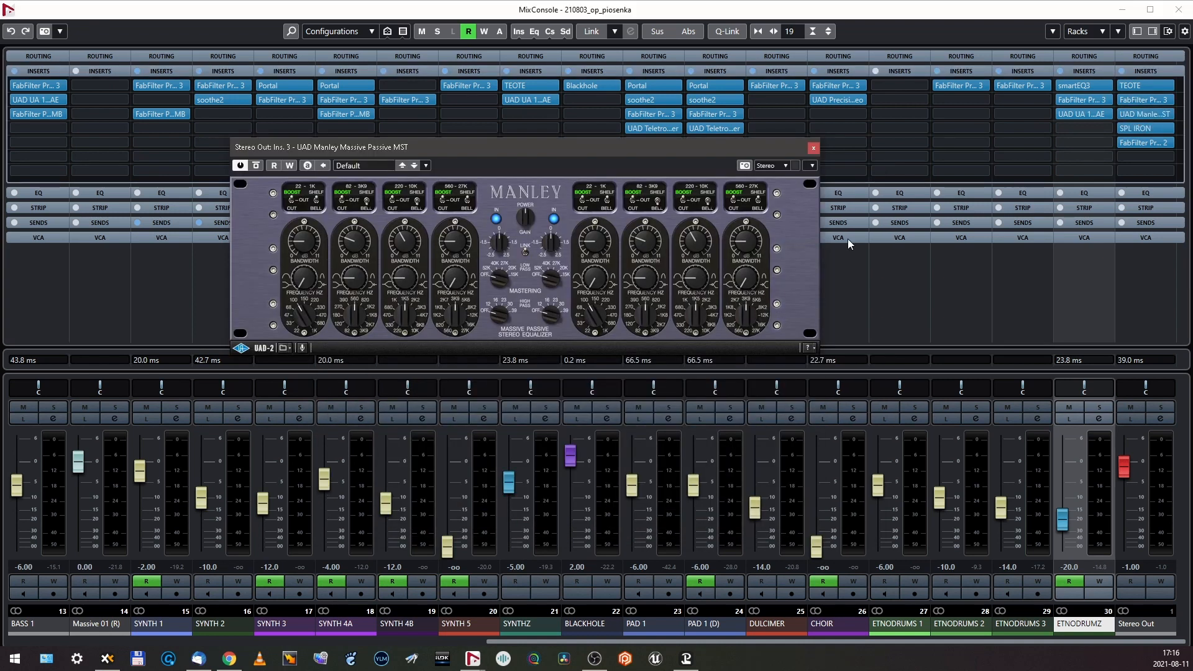
pyautogui.moveTo(532, 146); pyautogui.dragTo(622, 173)
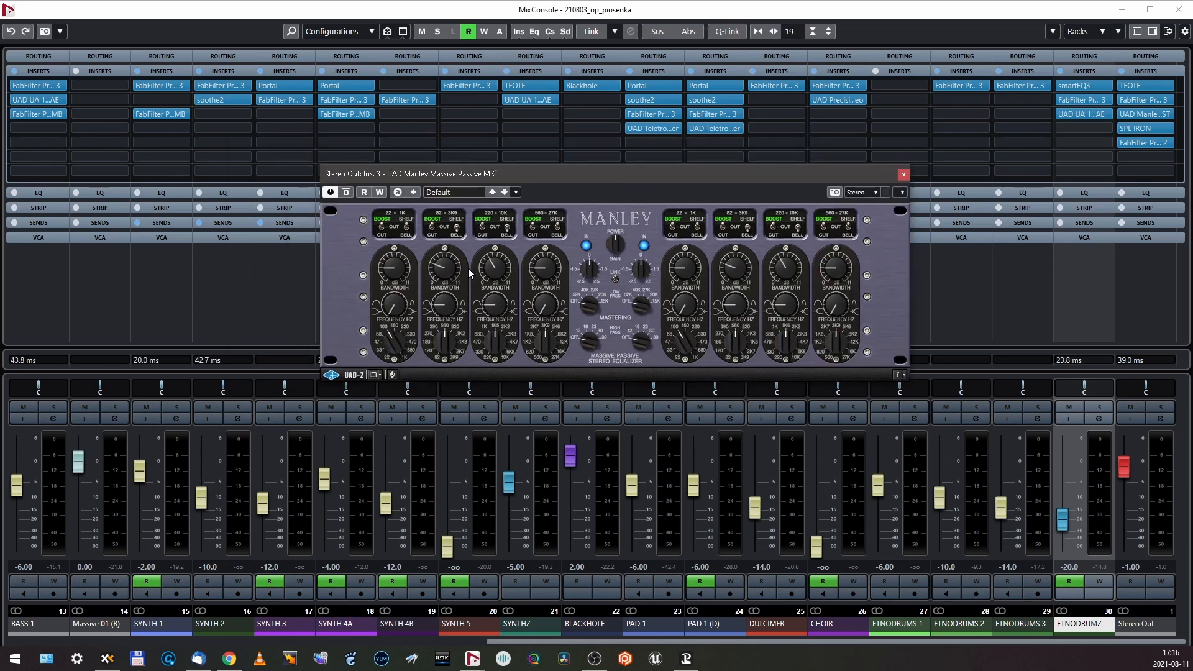
pyautogui.moveTo(600, 177)
pyautogui.mouseDown()
pyautogui.moveTo(620, 152)
pyautogui.moveTo(588, 168)
pyautogui.moveTo(602, 179)
pyautogui.moveTo(602, 155)
pyautogui.mouseUp()
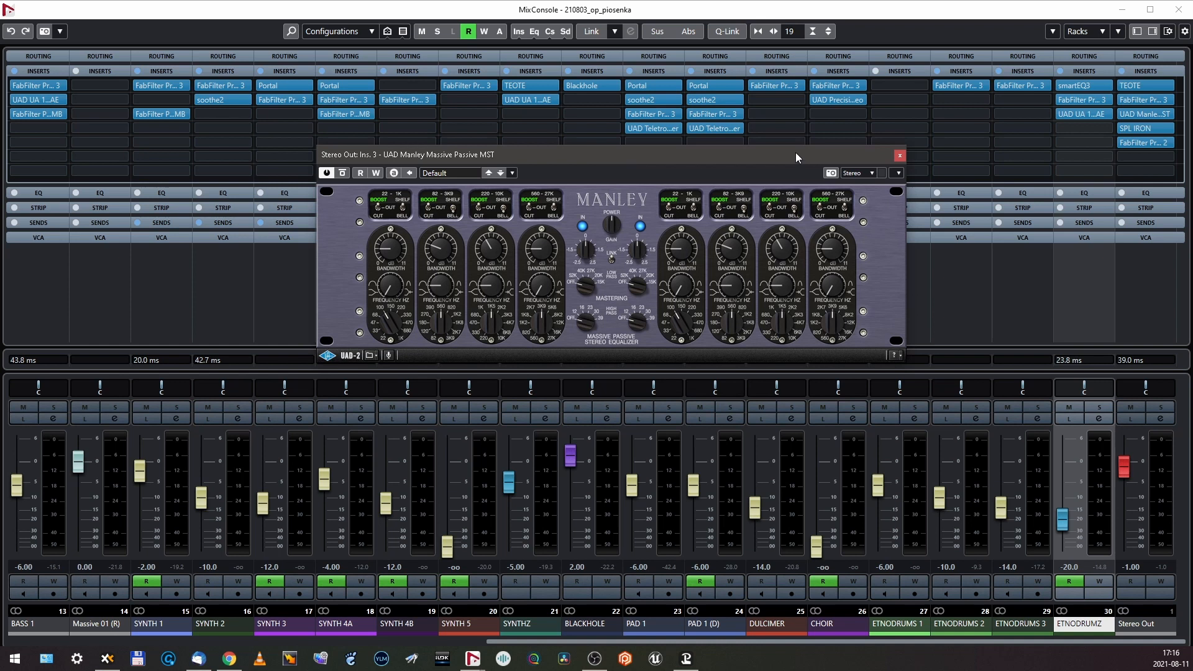
pyautogui.click(899, 154)
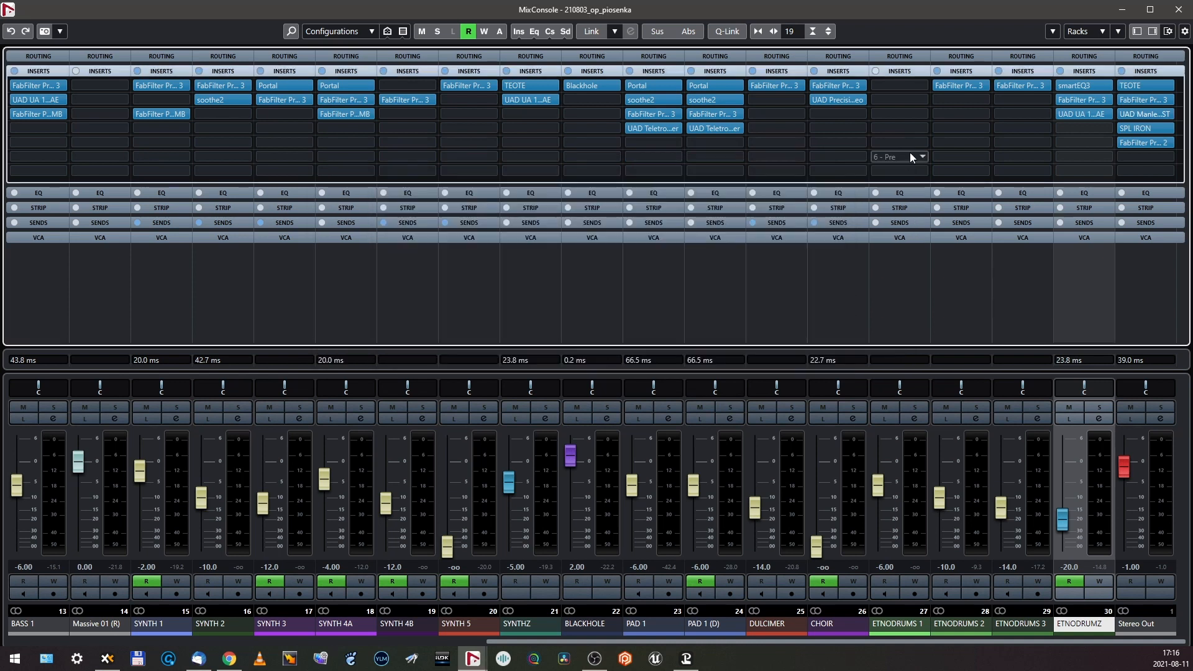
# - Check the SPL IRON compressor and FabFilter Pro-L 2 limiter settings on the Stereo Out channel
pyautogui.click(1121, 128)
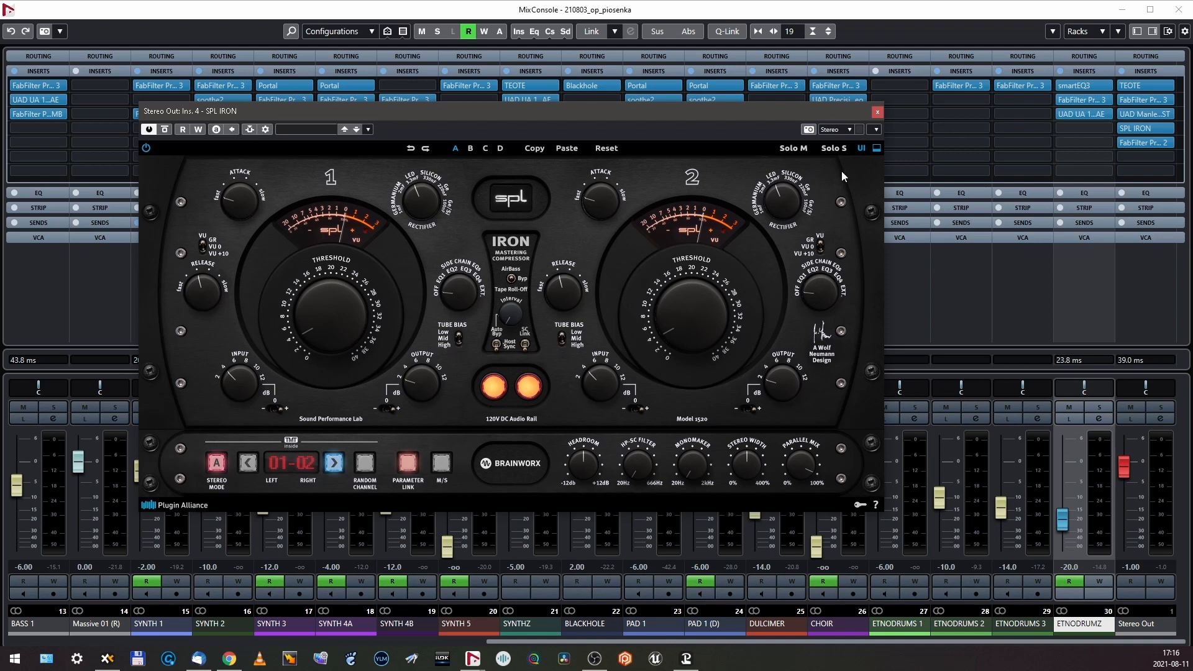
pyautogui.click(877, 112)
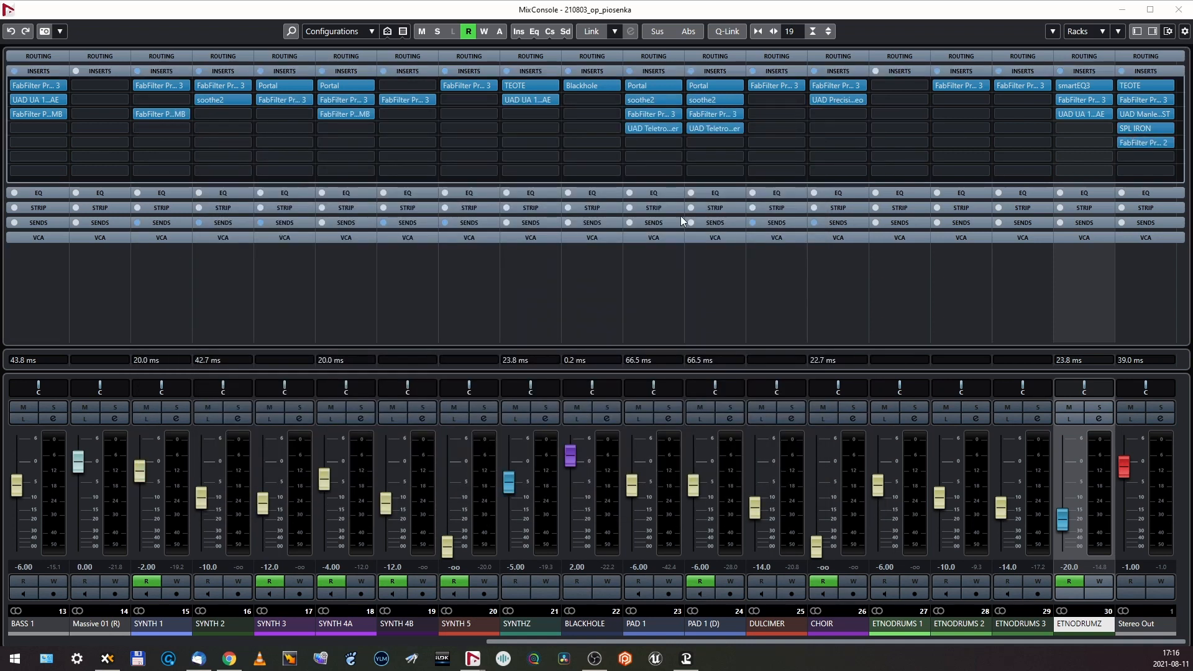
pyautogui.click(1143, 142)
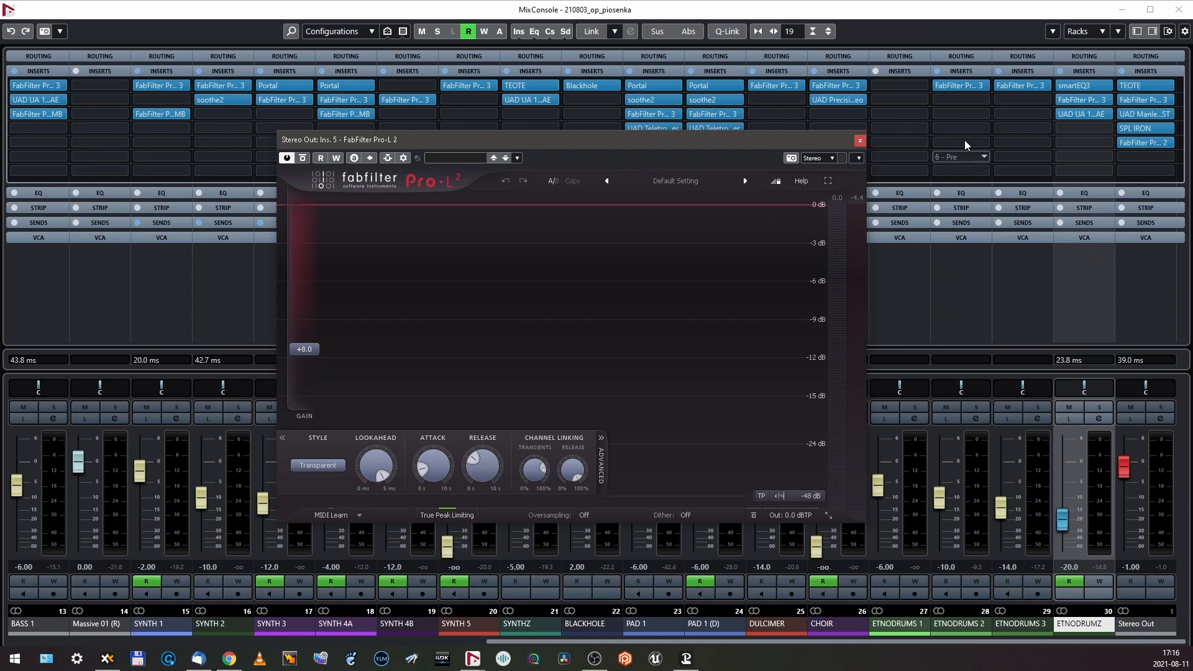
pyautogui.click(860, 140)
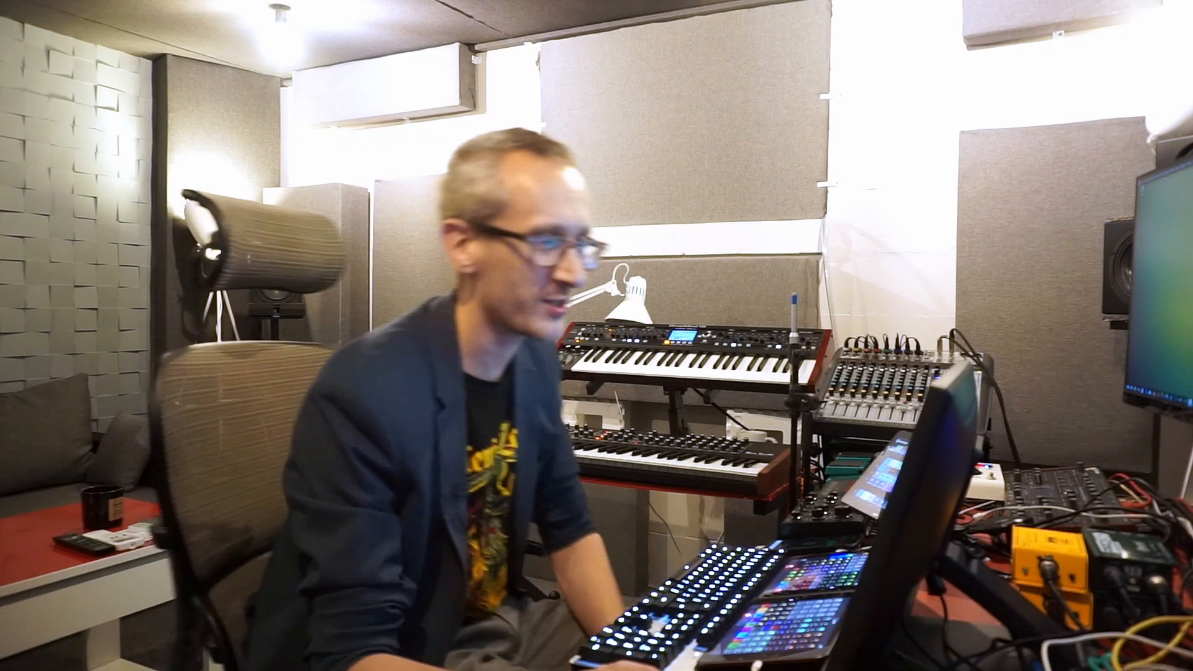